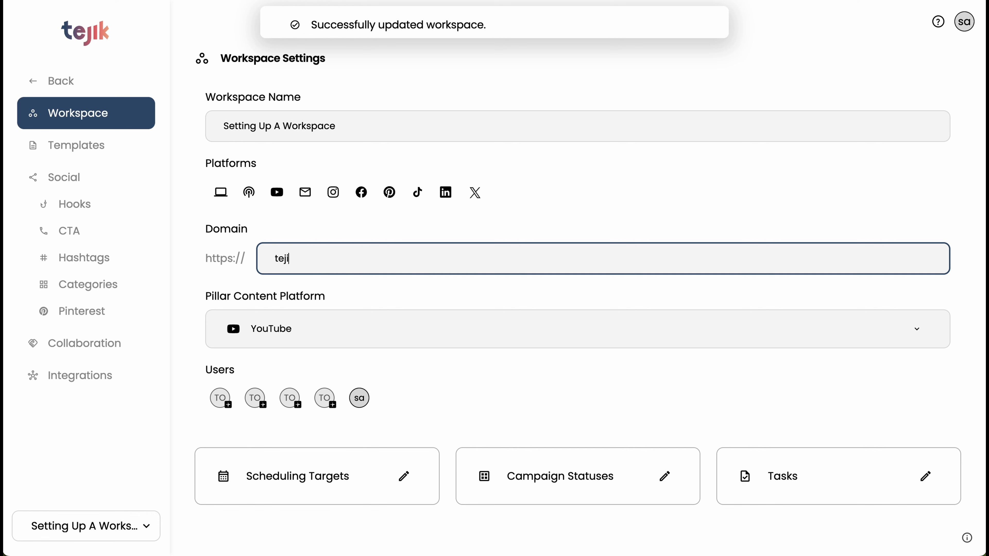
Set the workspace domain to tejik.com and open the scheduling targets.
click(409, 289)
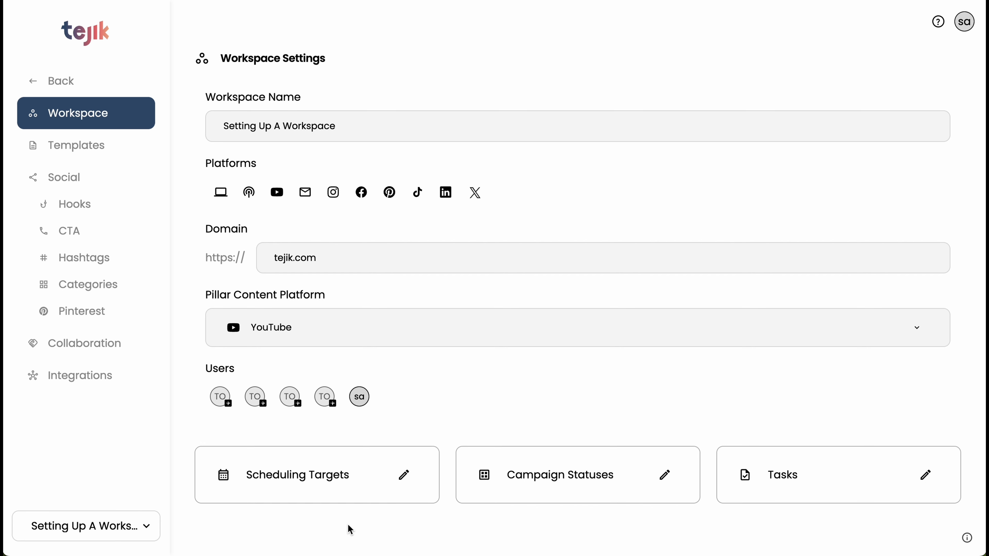
click(404, 475)
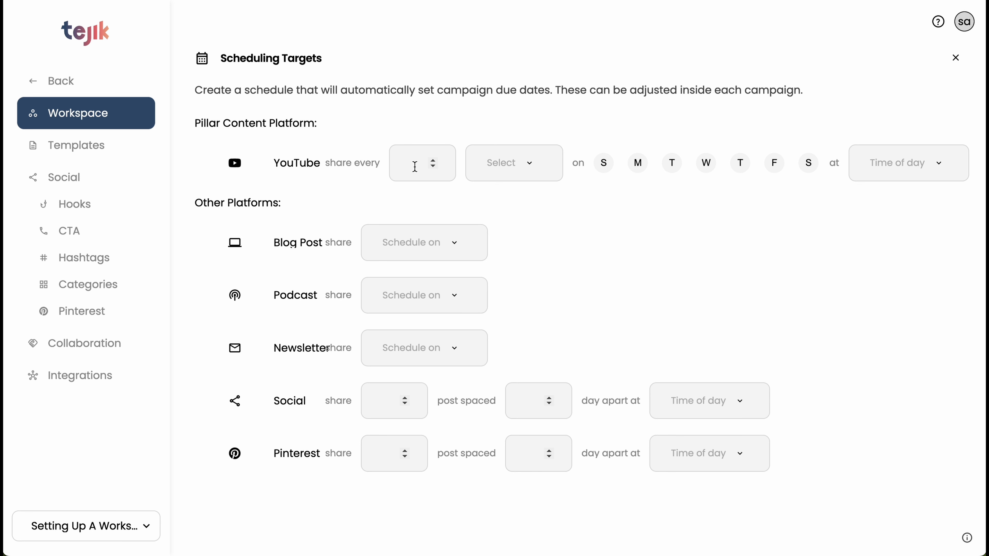
Schedule the YouTube pillar content to be shared every 1 week on Monday at 06:00 am.
click(415, 166)
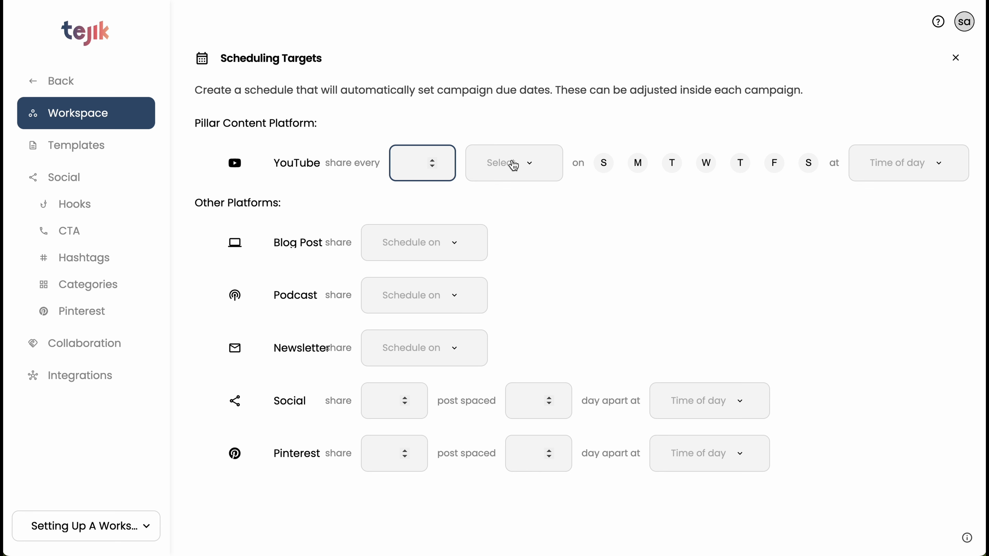
click(513, 165)
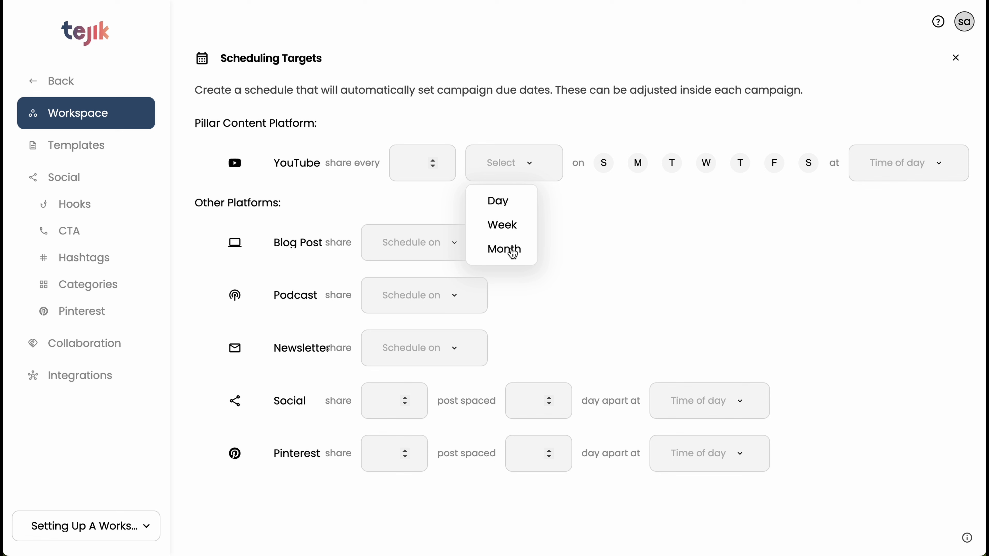
click(500, 230)
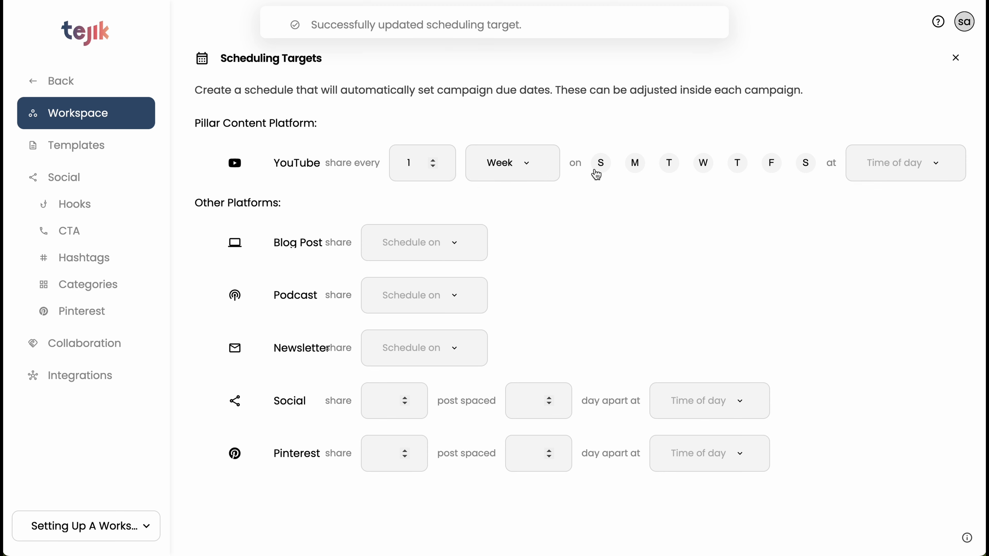
click(636, 165)
click(903, 164)
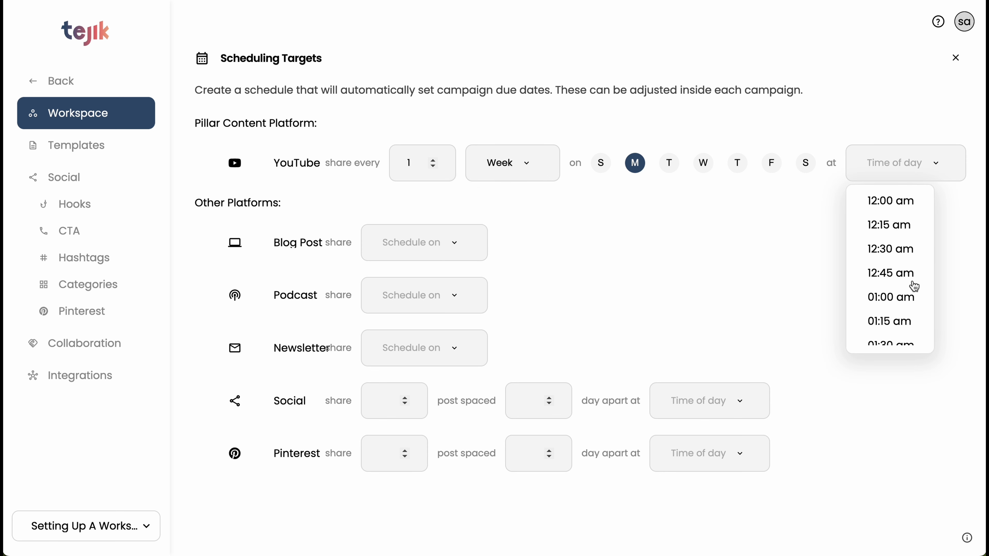
scroll(902, 323, down, 8)
click(896, 322)
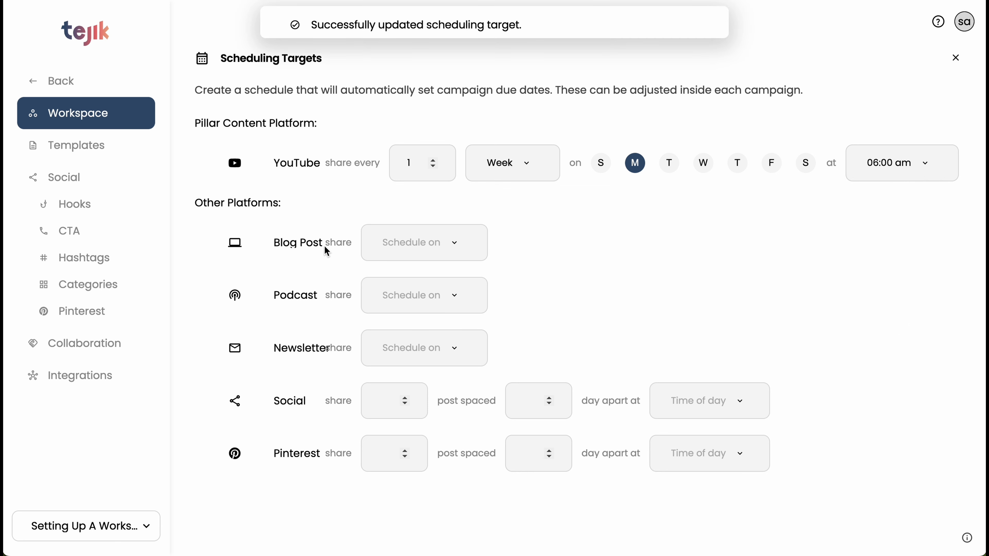
Schedule blog posts to share immediately and podcasts 1 day after the pillar content at 07:00 pm.
click(450, 252)
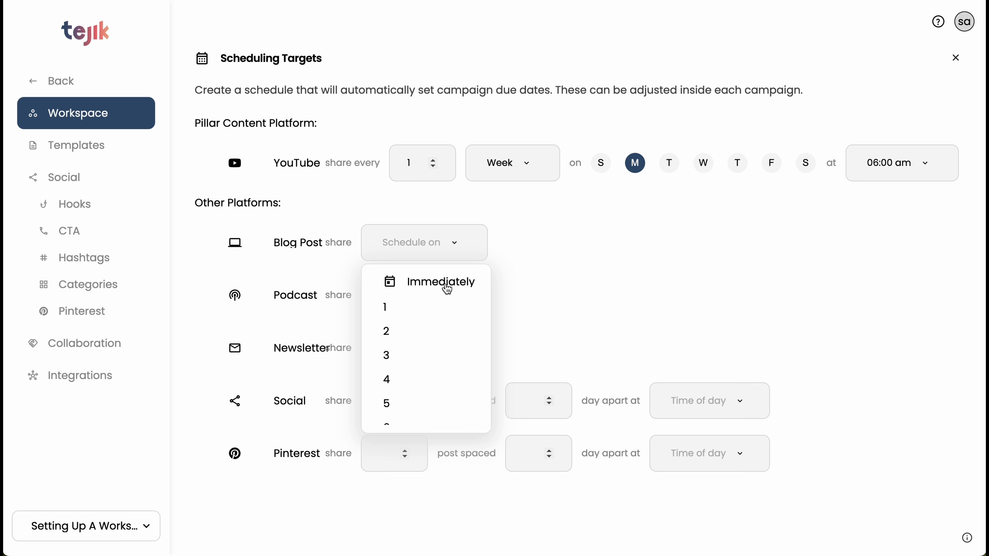
click(441, 284)
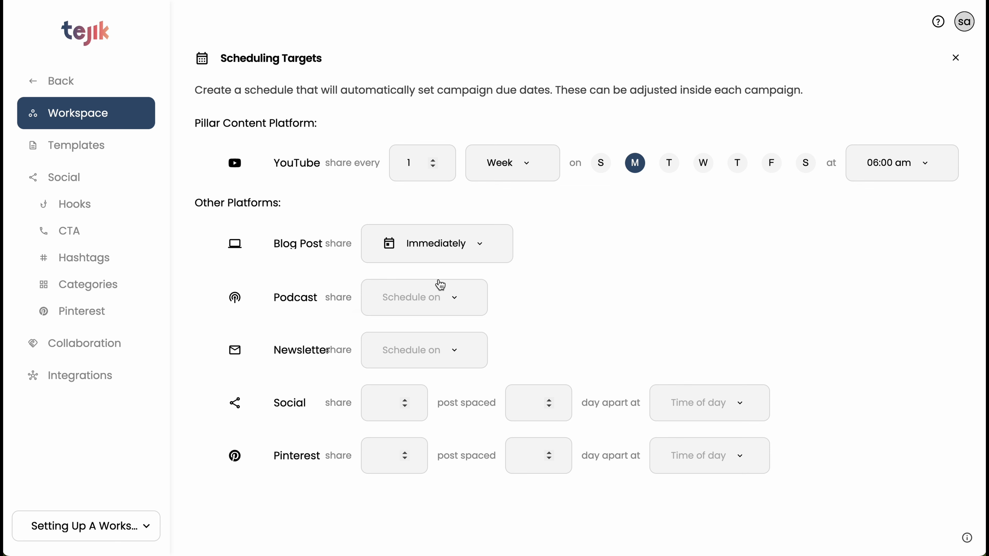
click(440, 284)
click(413, 360)
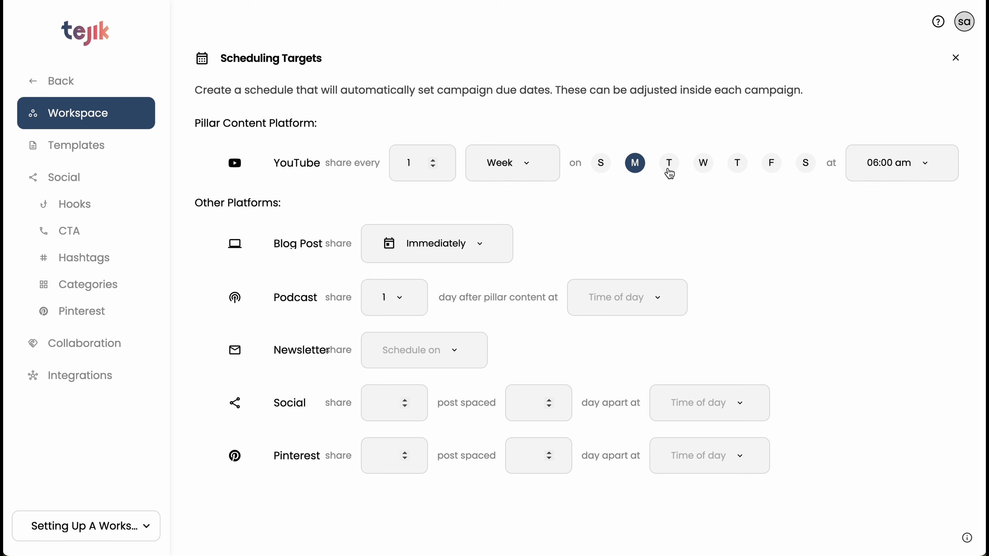
click(656, 303)
scroll(618, 436, down, 20)
click(618, 433)
Schedule newsletters to share immediately and social to share 2 posts spaced 2 days apart at 10:30 am.
click(415, 360)
click(415, 385)
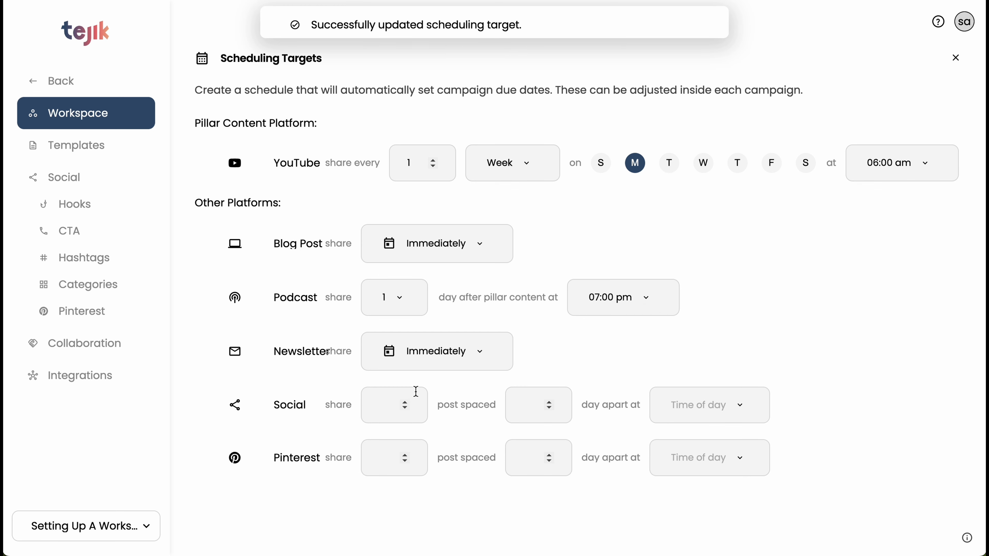
click(382, 403)
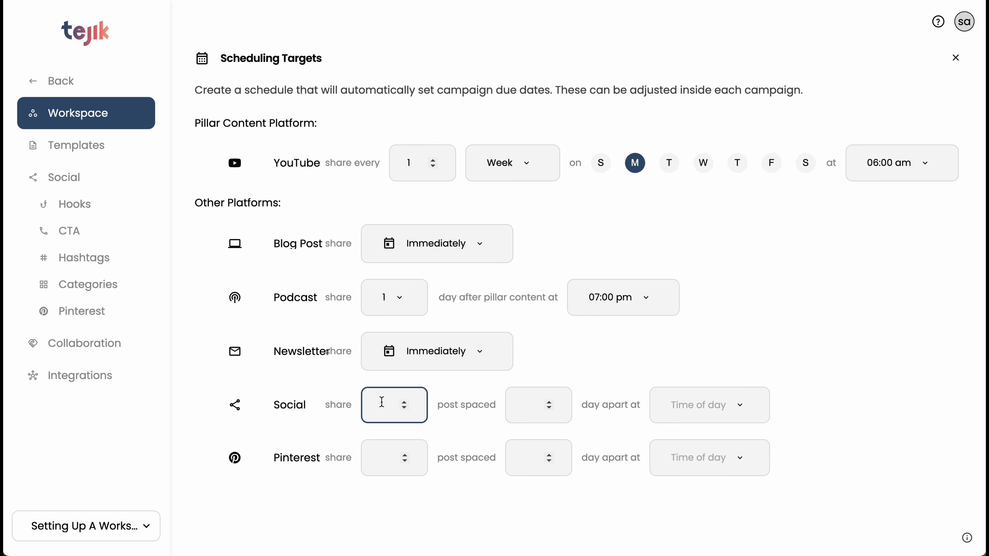
text(2)
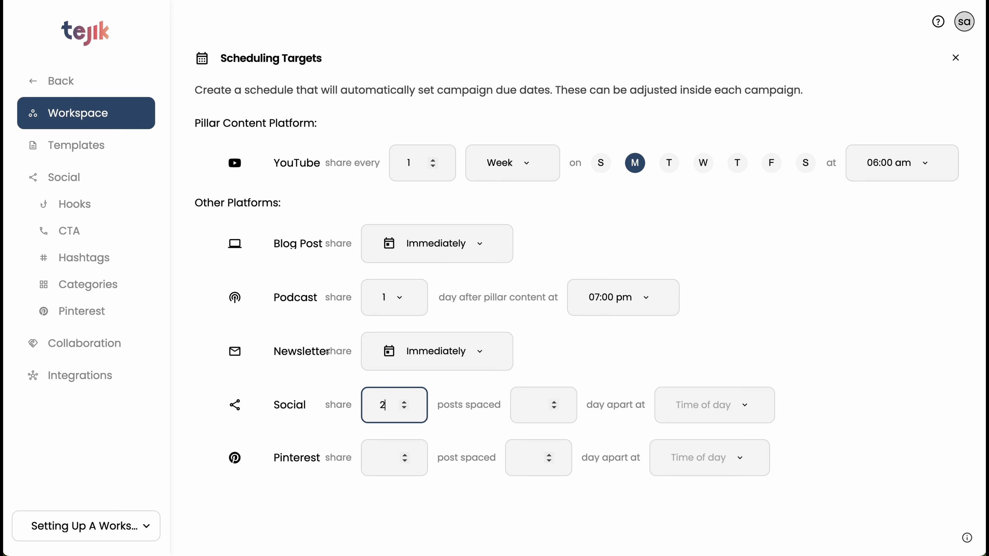
click(531, 397)
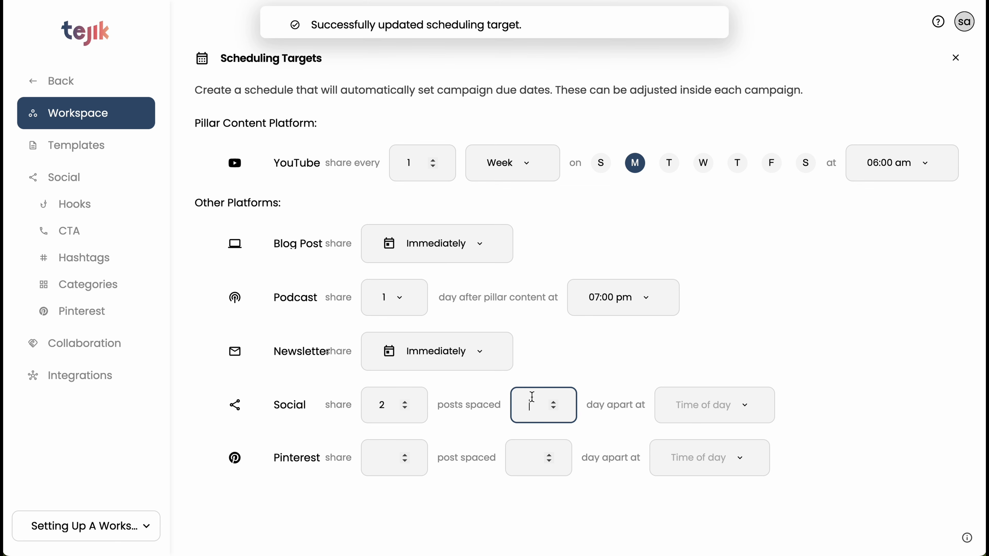
text(2)
click(693, 405)
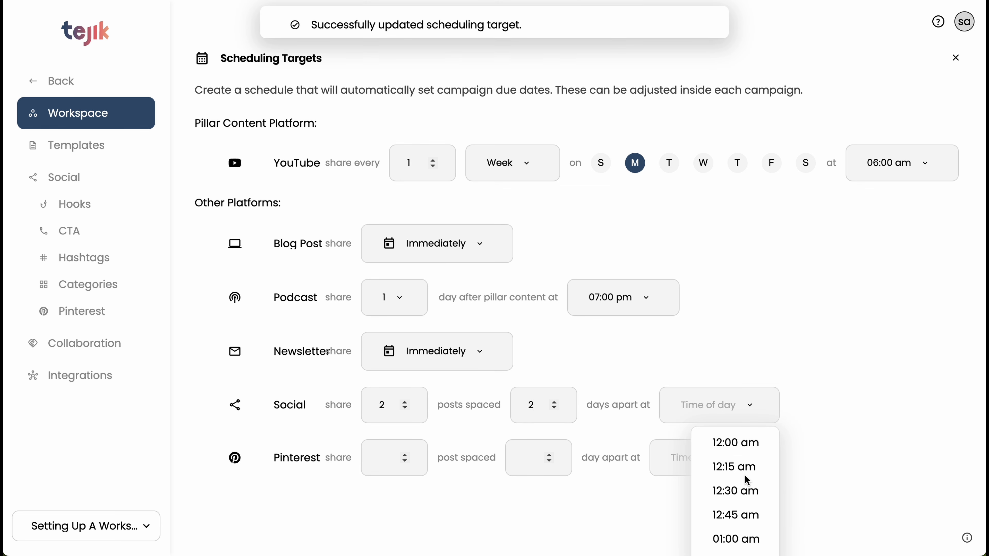
scroll(747, 506, down, 5)
scroll(739, 487, down, 10)
click(739, 503)
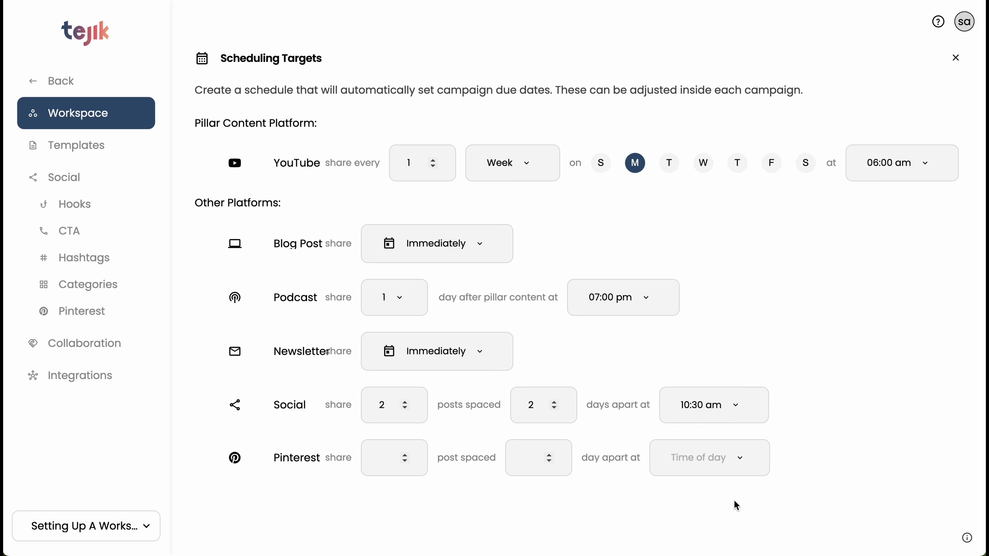
Schedule Pinterest to share 3 posts spaced 15 days apart at 11:00 am, and return to the workspace settings.
click(389, 461)
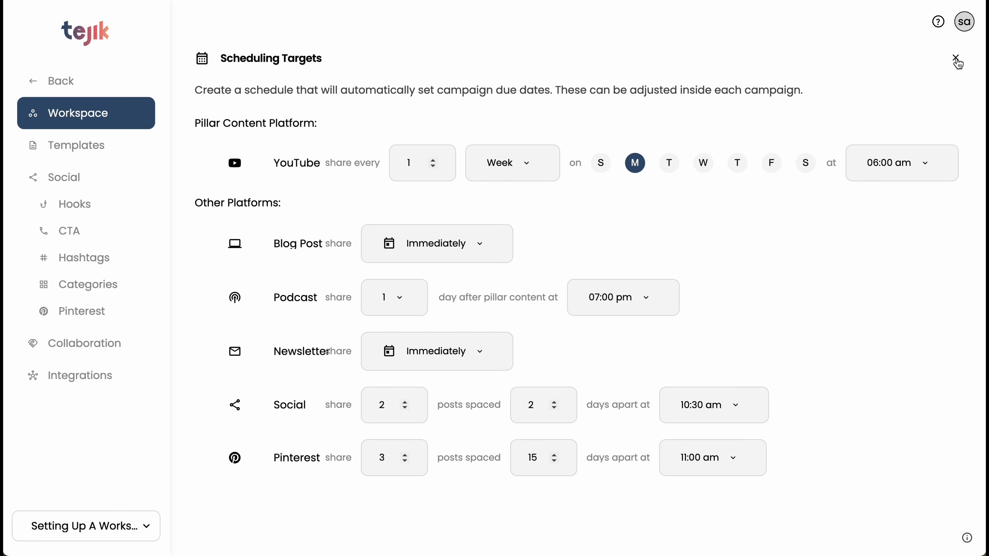
click(79, 121)
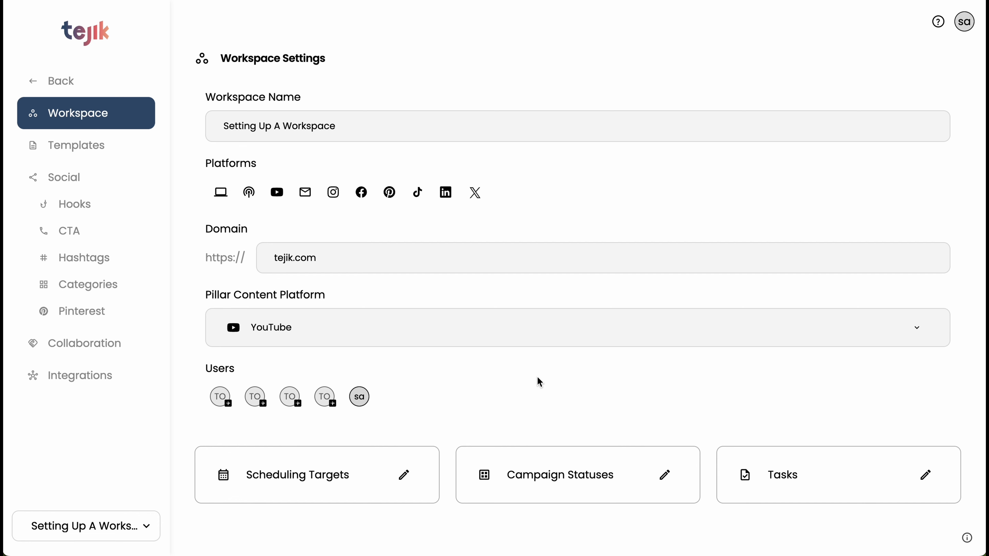
Rename the default status template under Campaign Statuses as "Main template".
click(623, 476)
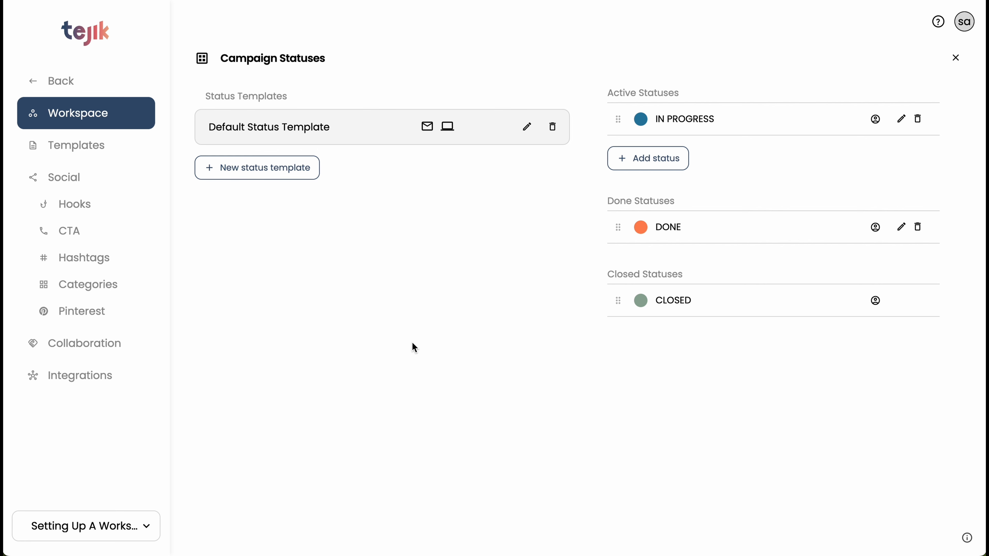
click(324, 127)
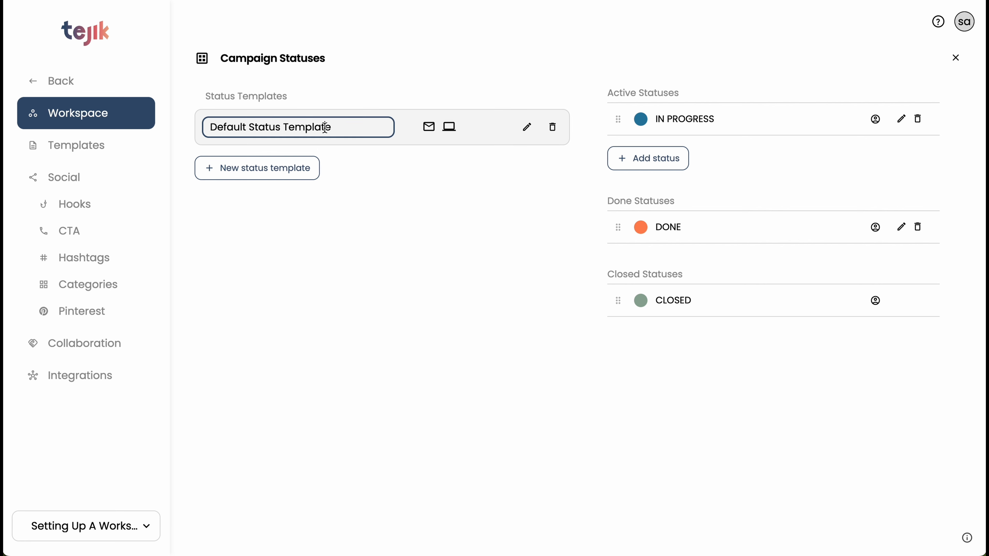
drag(336, 127, 168, 129)
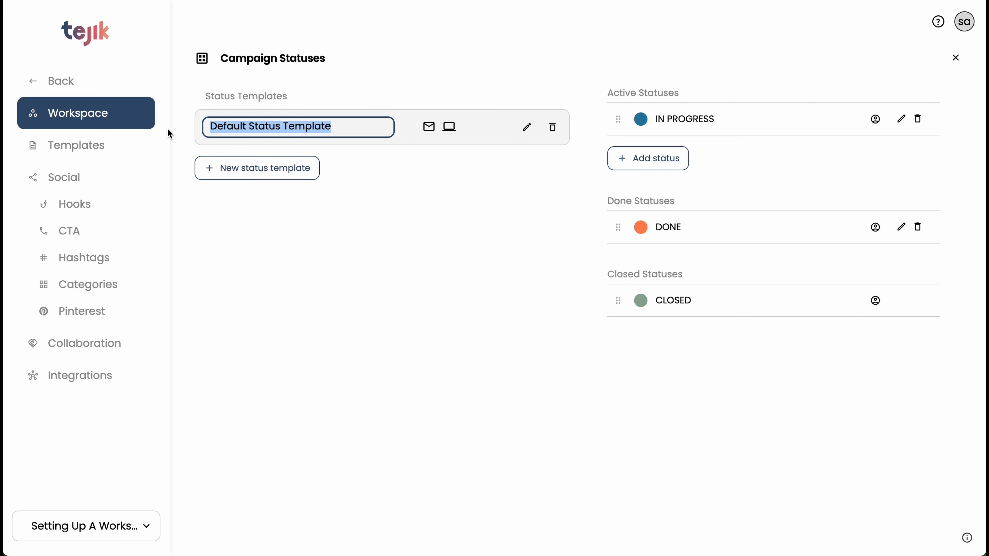
text(Main template)
key(Return)
Add YouTube to the platforms of the Main template.
click(448, 126)
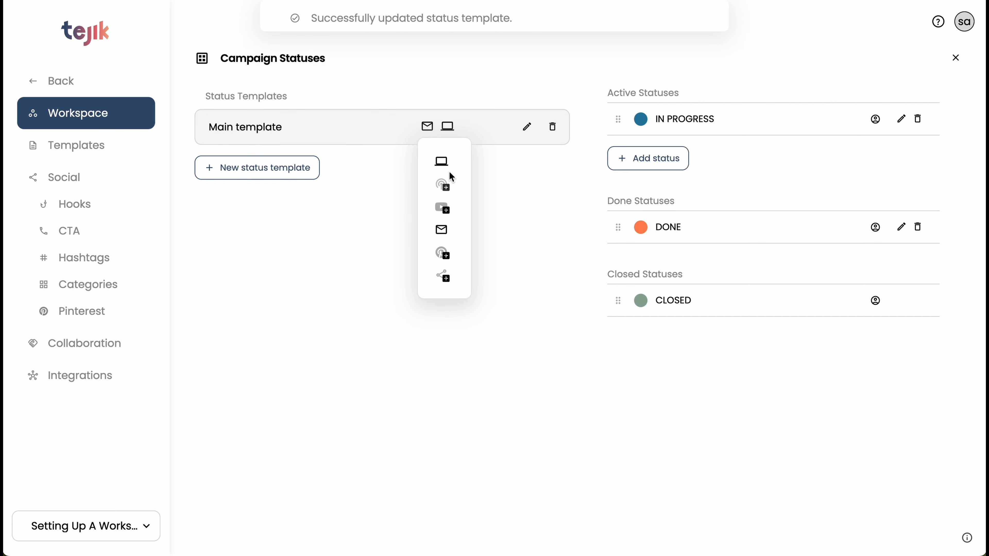
click(442, 209)
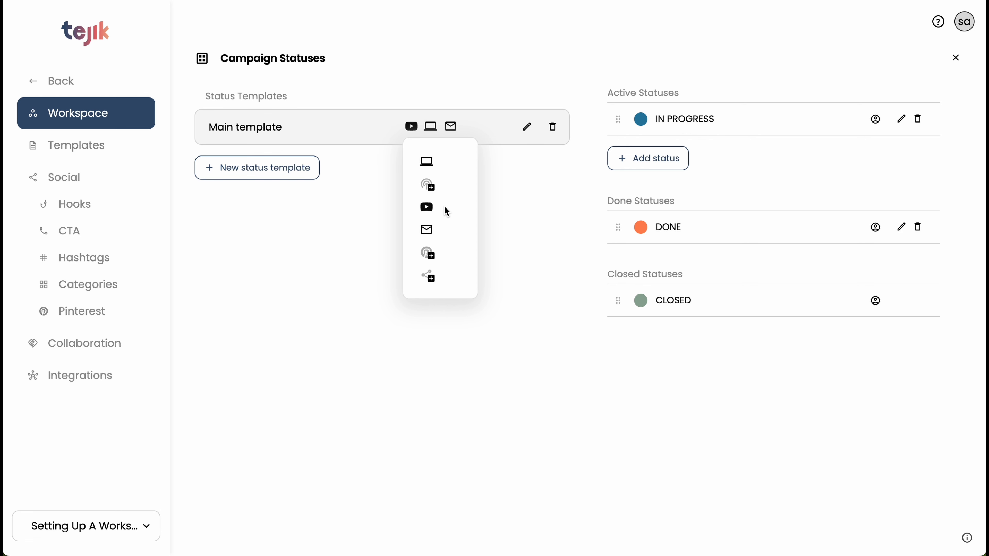
click(365, 234)
Create a new status template named "Pinterest" for the Pinterest platform.
click(300, 168)
click(289, 234)
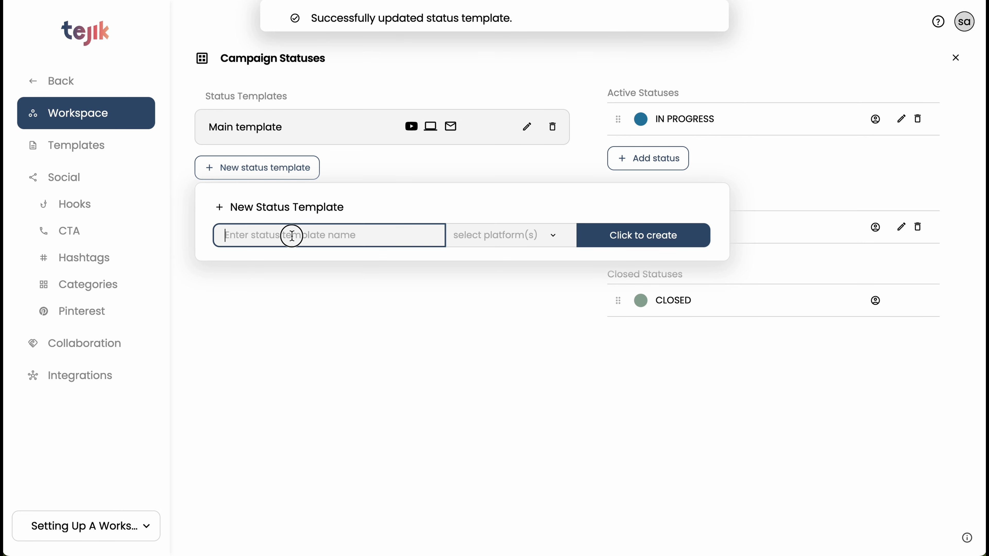
text(Pinte)
text(rest)
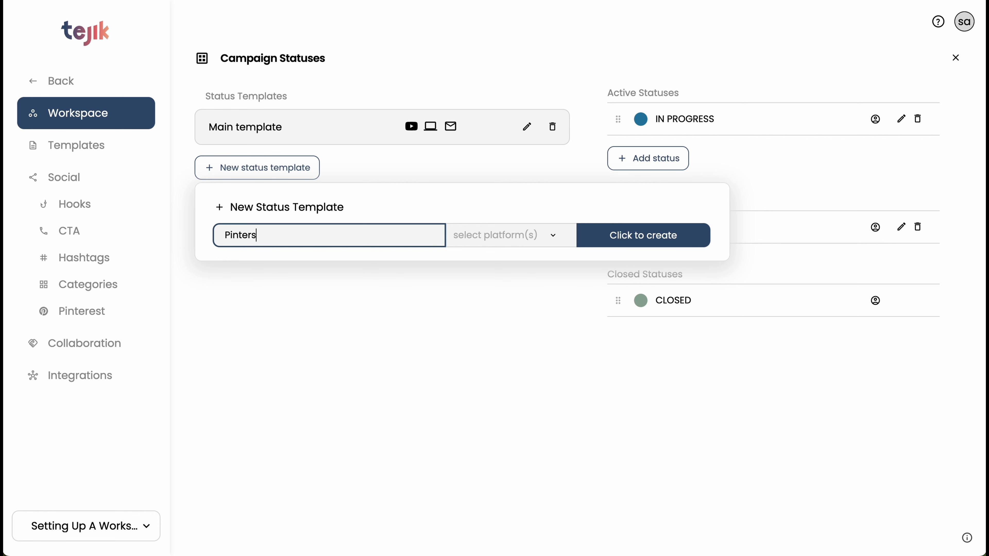
click(567, 239)
click(501, 384)
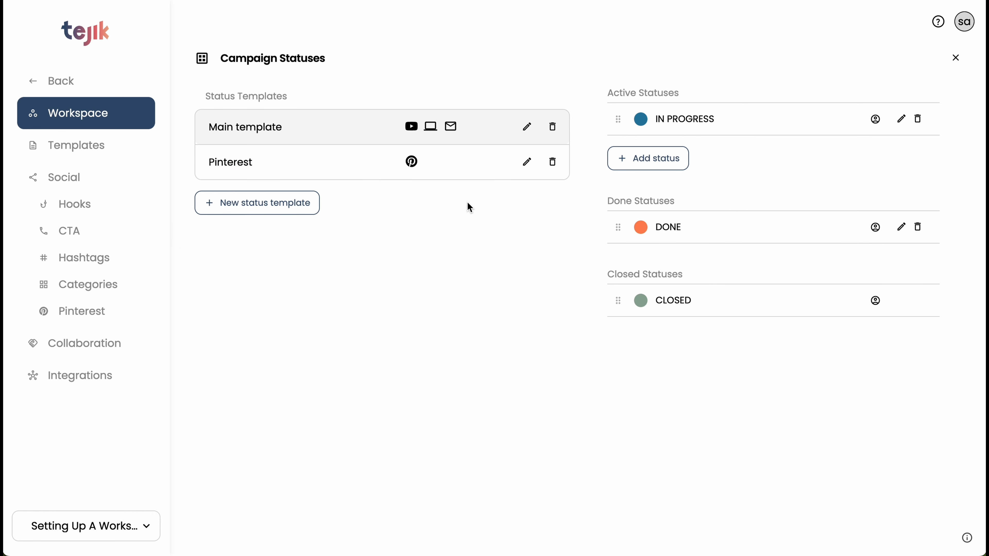
Try to add the Blog Post platform to the Pinterest status template.
click(413, 166)
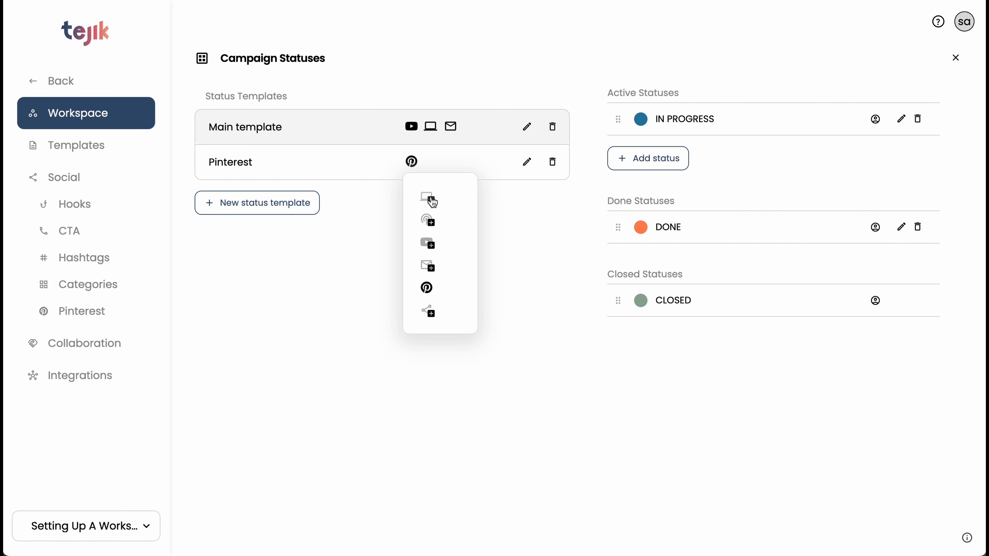
click(430, 200)
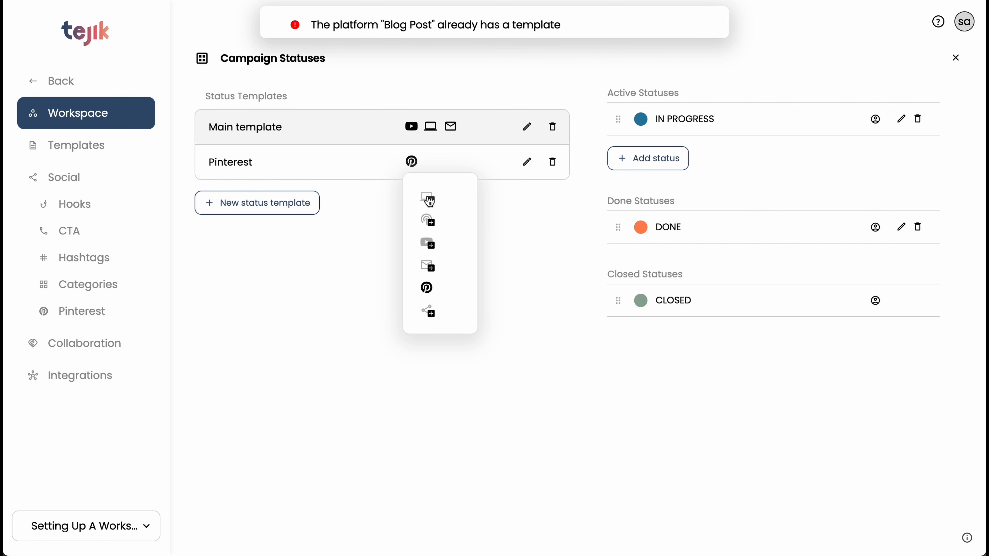
click(383, 281)
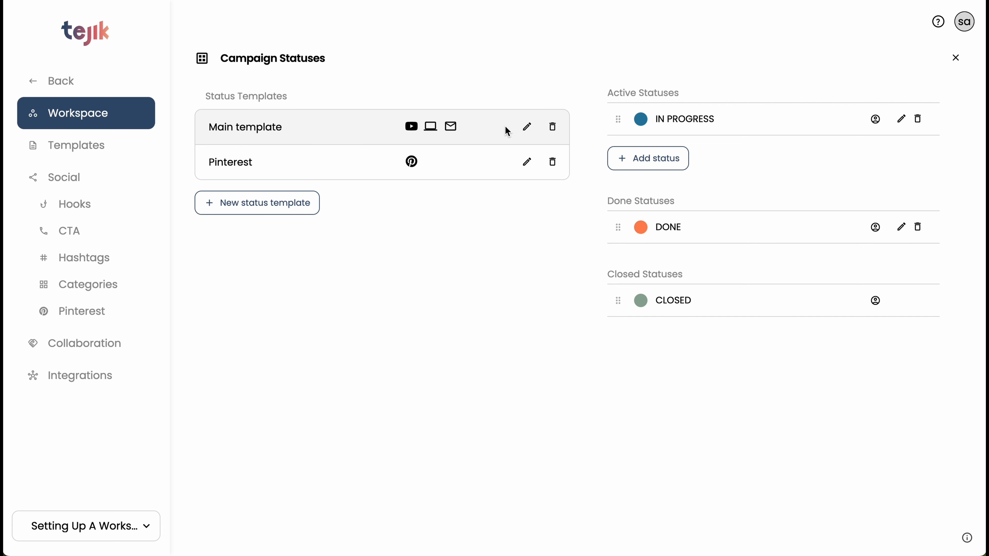
In the Main template, rename the IN PROGRESS status as KEYWORD RESEARCH, color it magenta and assign it to super admin.
click(527, 163)
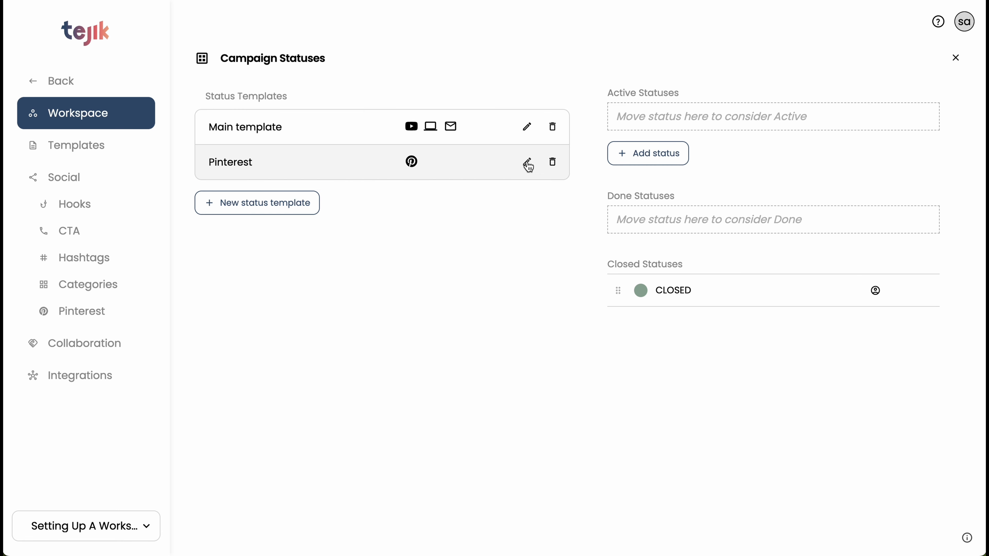
click(525, 129)
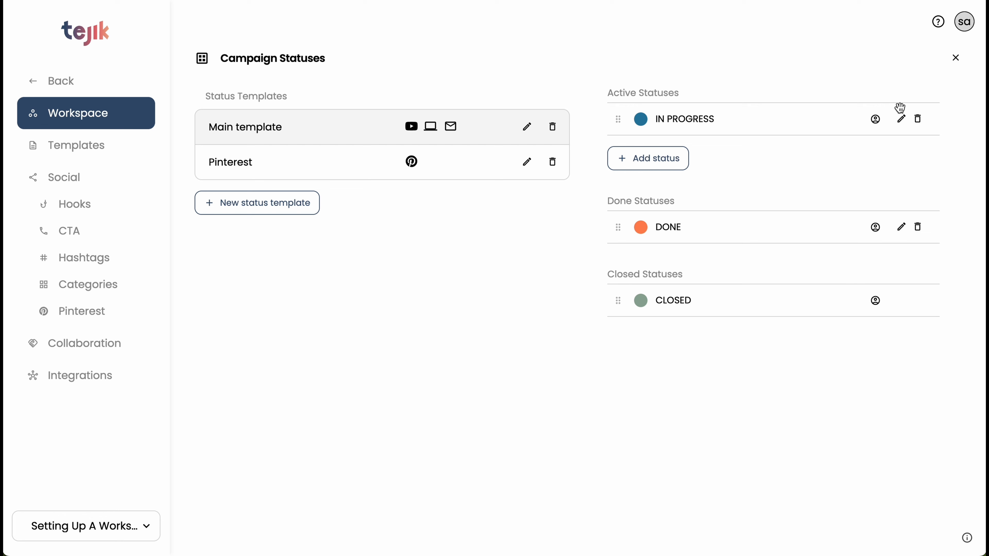
click(902, 120)
triple_click(791, 186)
click(788, 184)
drag(788, 184, 706, 183)
text(KEYWORD RESEARCH)
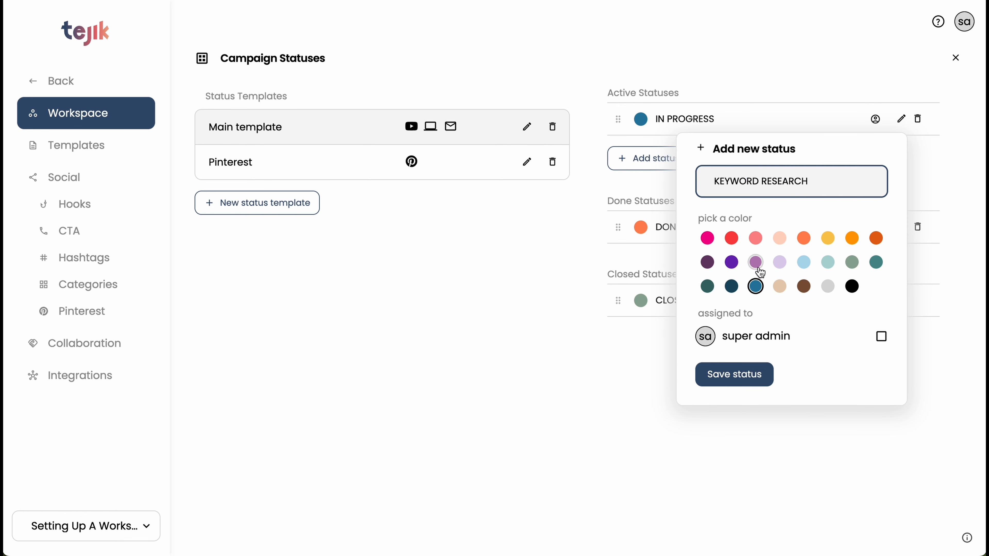
click(707, 238)
click(881, 338)
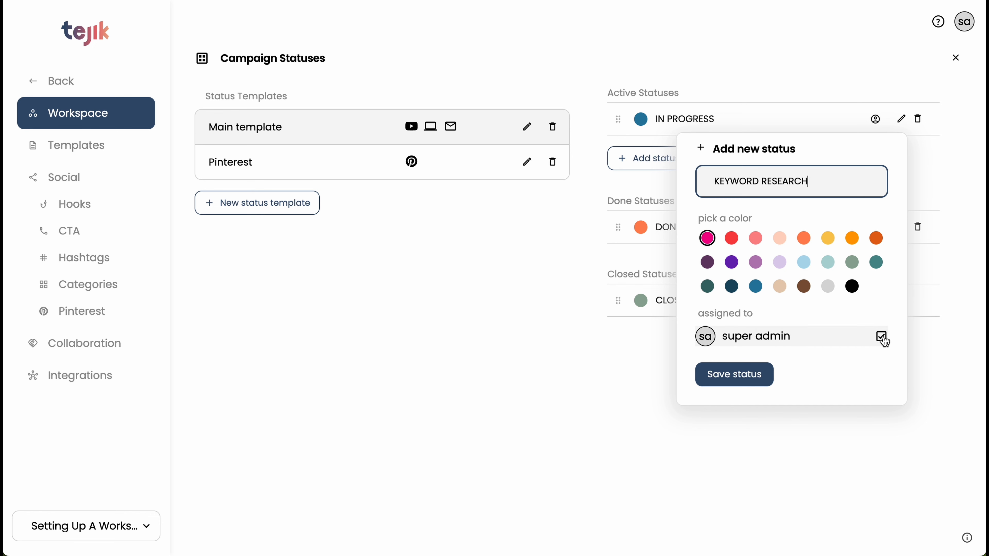
click(746, 386)
Add an active status named ADDING CONTENT to the Main template, color it coral orange and assign it to super admin.
click(655, 158)
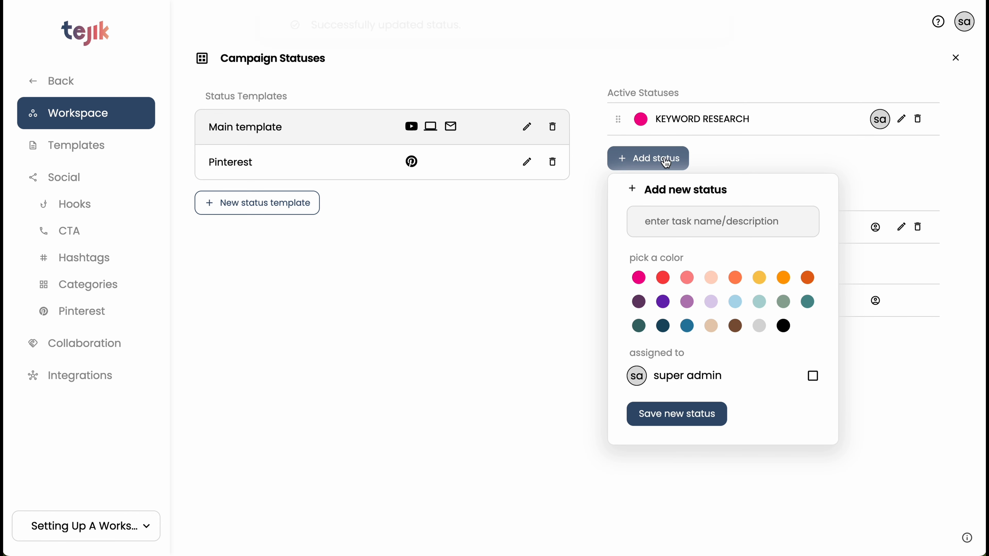
click(666, 222)
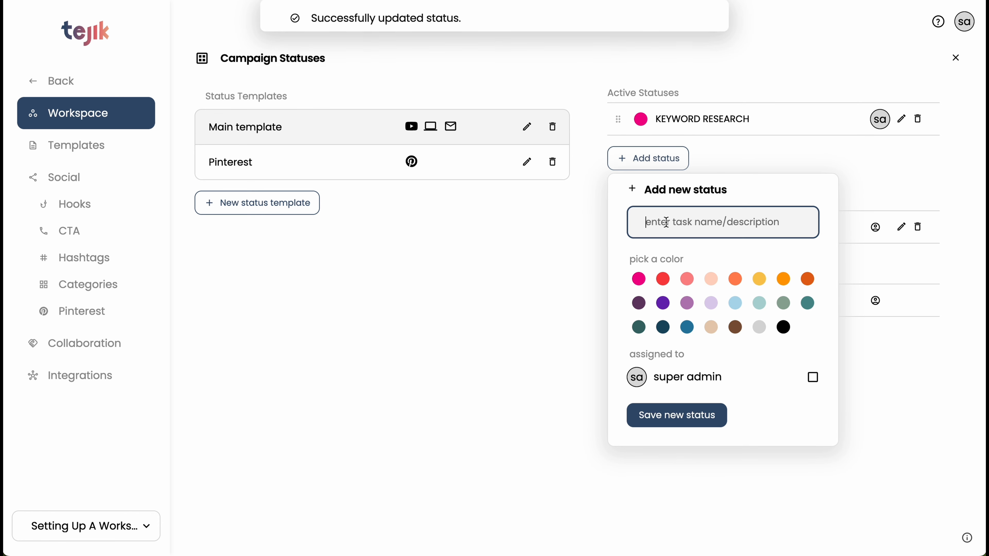
text(ADDING CONTENT)
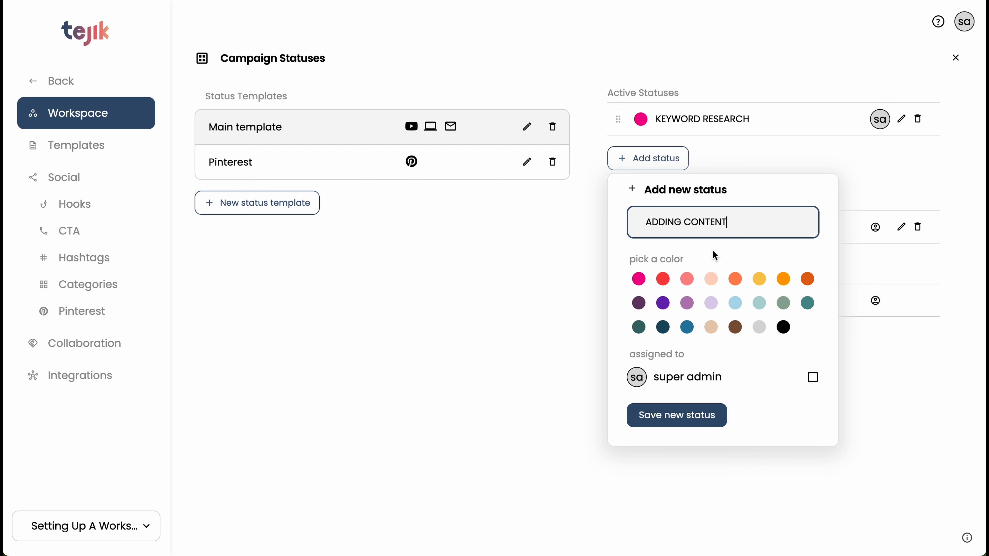
click(735, 278)
click(693, 376)
click(720, 413)
Delete the DONE status from the Main template and leave the campaign statuses settings.
click(918, 259)
click(528, 111)
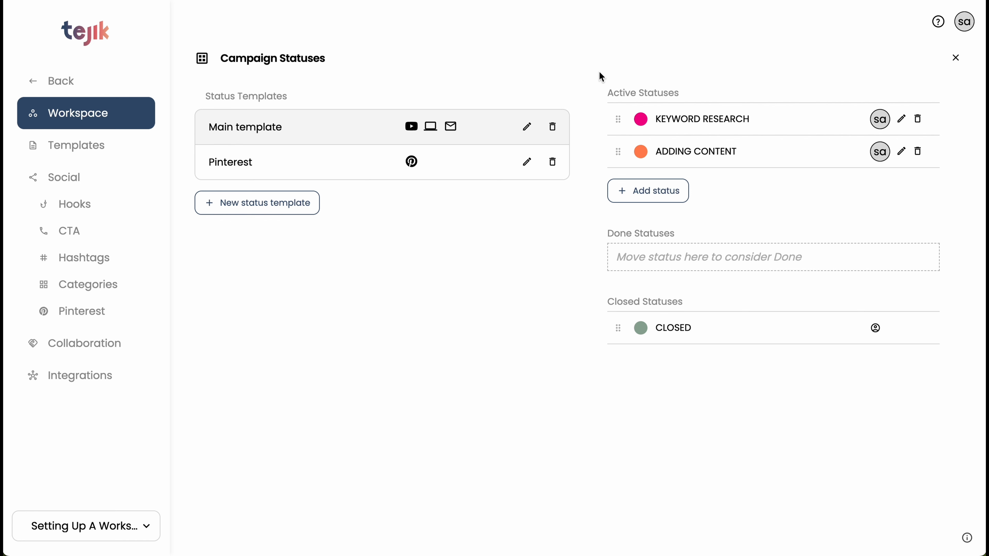
click(955, 59)
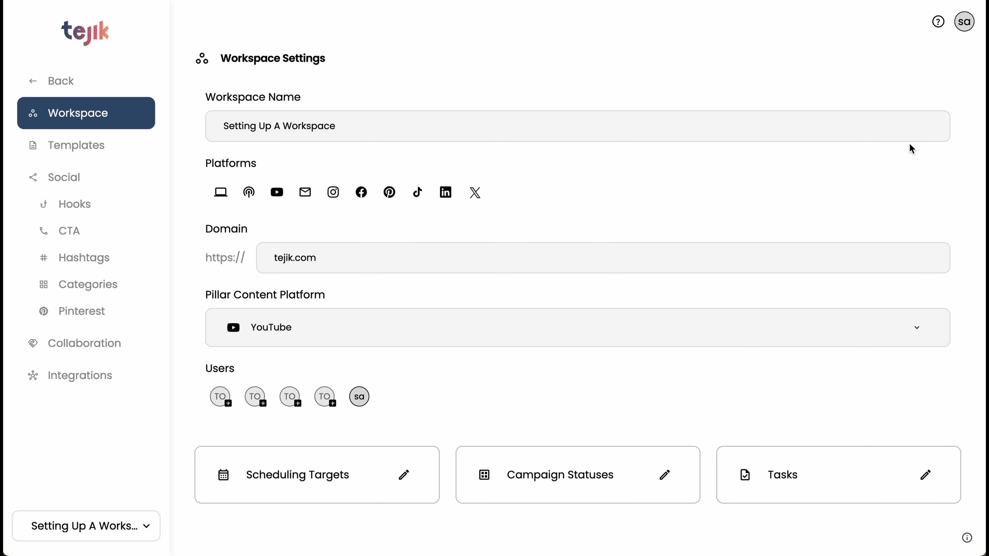
In the workspace's task settings, add a Blog Post task named "Adding keyword to title".
click(815, 479)
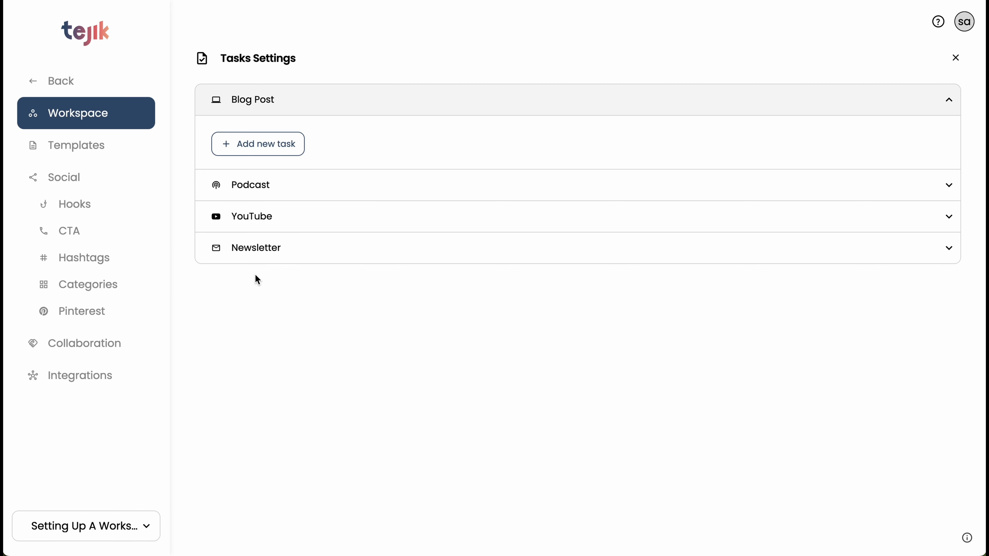
click(263, 145)
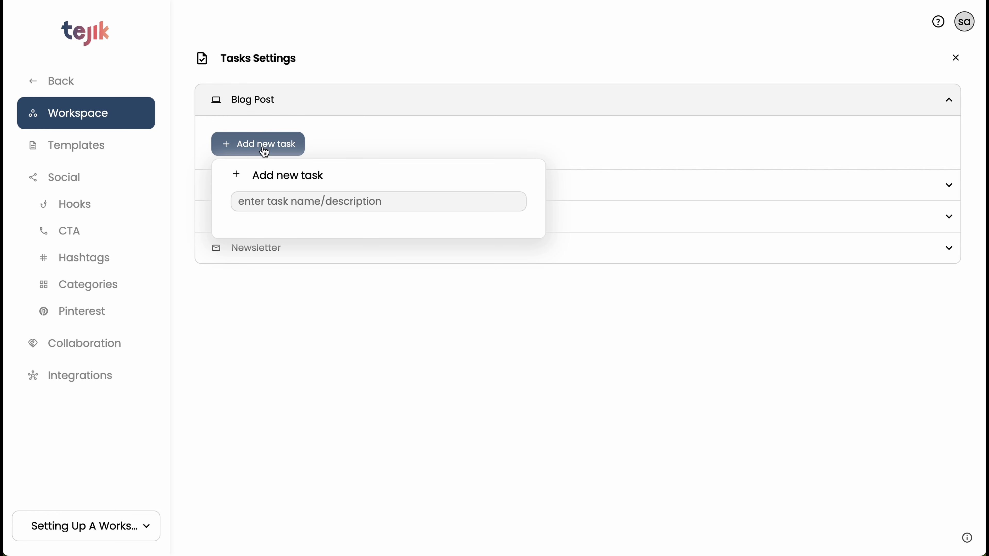
click(319, 205)
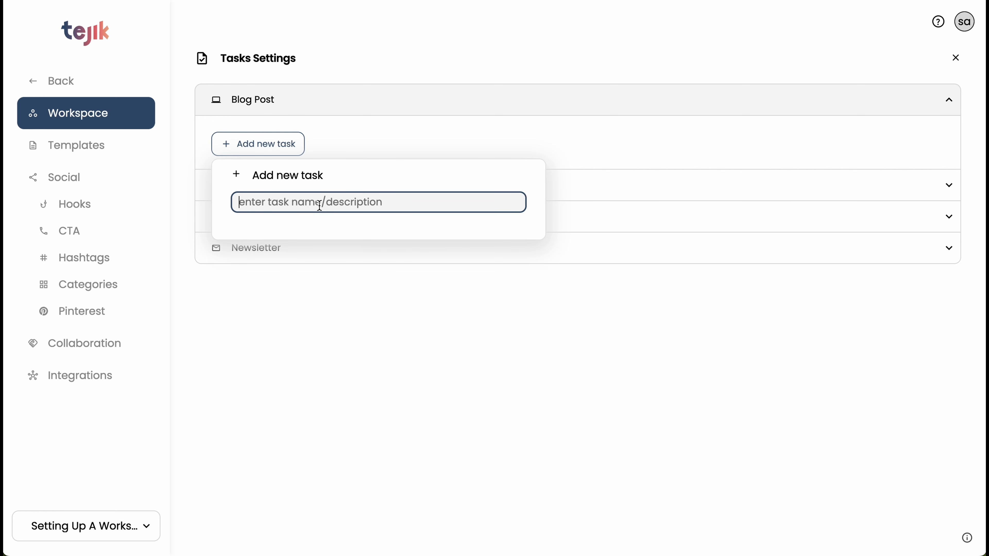
text(Adding)
text(keyword to tile)
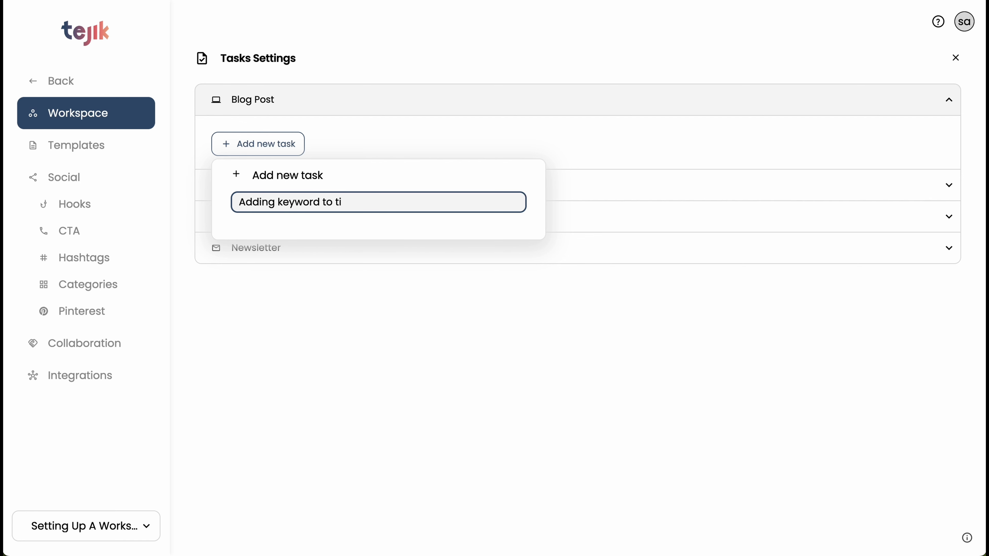
key(Return)
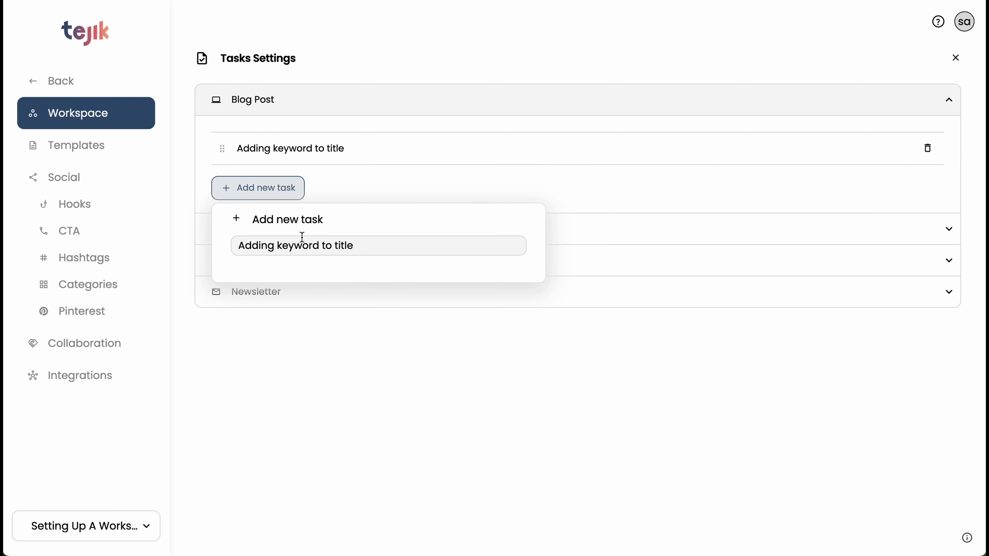
Add a second Blog Post task named "Adding keyword to first paragraph".
click(186, 250)
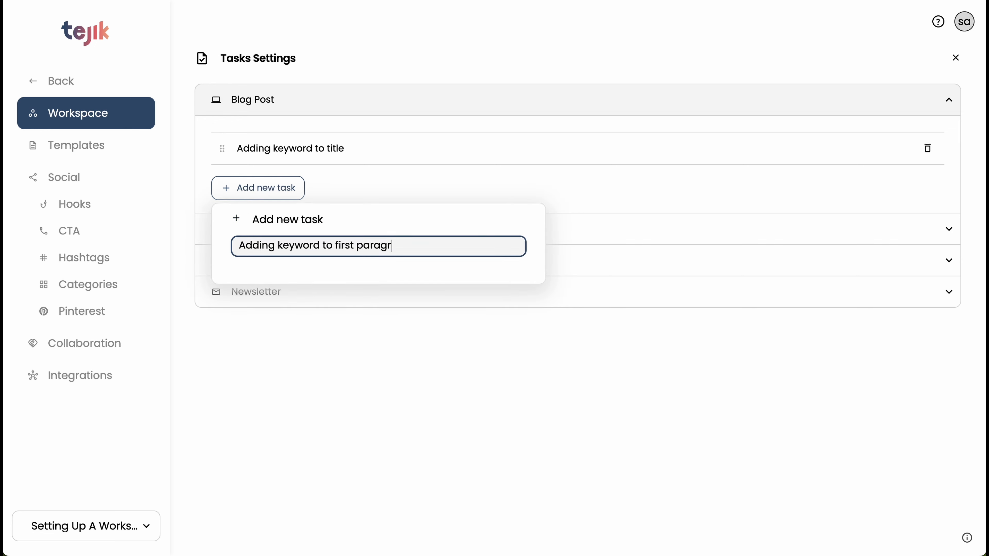
text(aph)
key(Return)
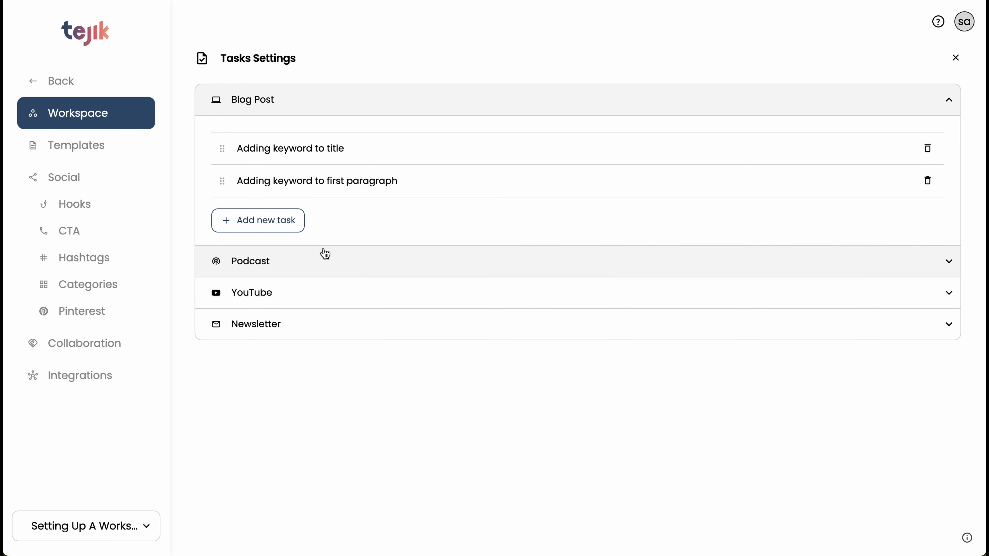
Try reordering the two Blog Post tasks by swapping their positions.
drag(225, 174, 222, 139)
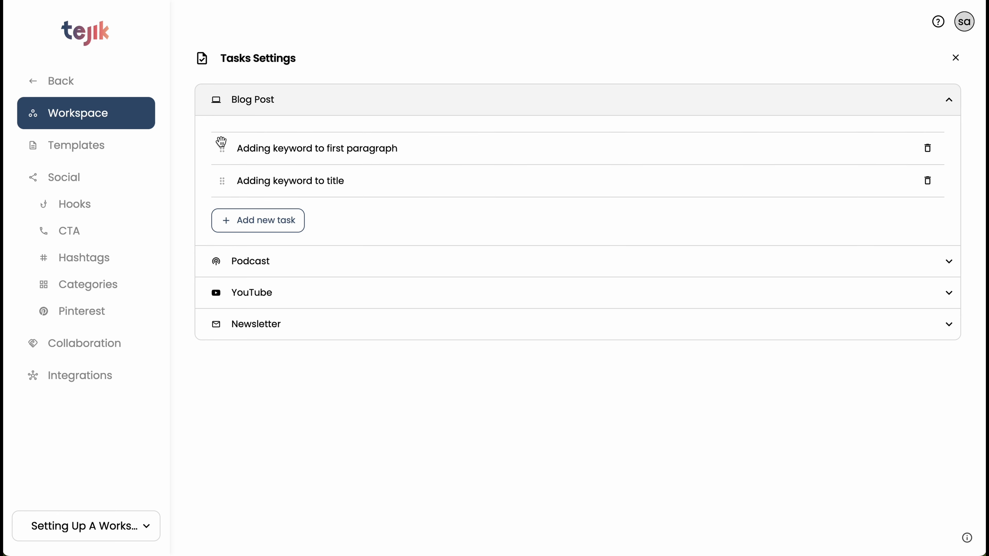
drag(223, 178, 221, 139)
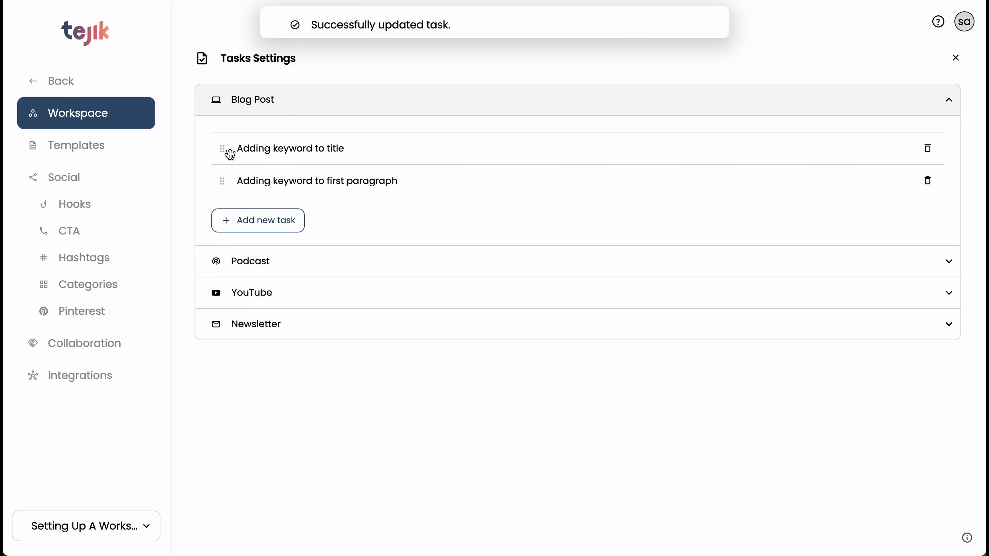
drag(222, 149, 223, 187)
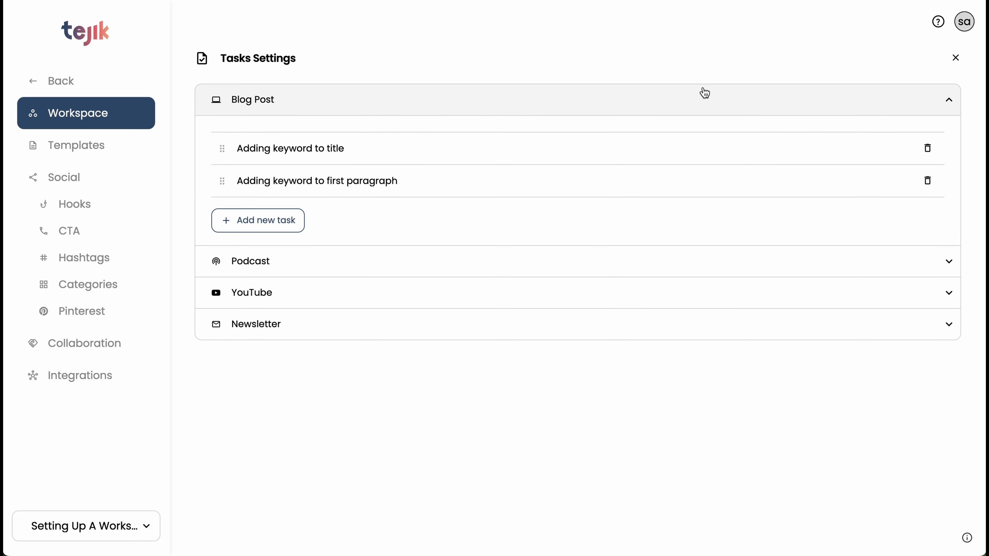
In the templates' character limits, set YouTube title to 100 and description to 2000, and blog title to 60 and meta description to 120.
click(79, 149)
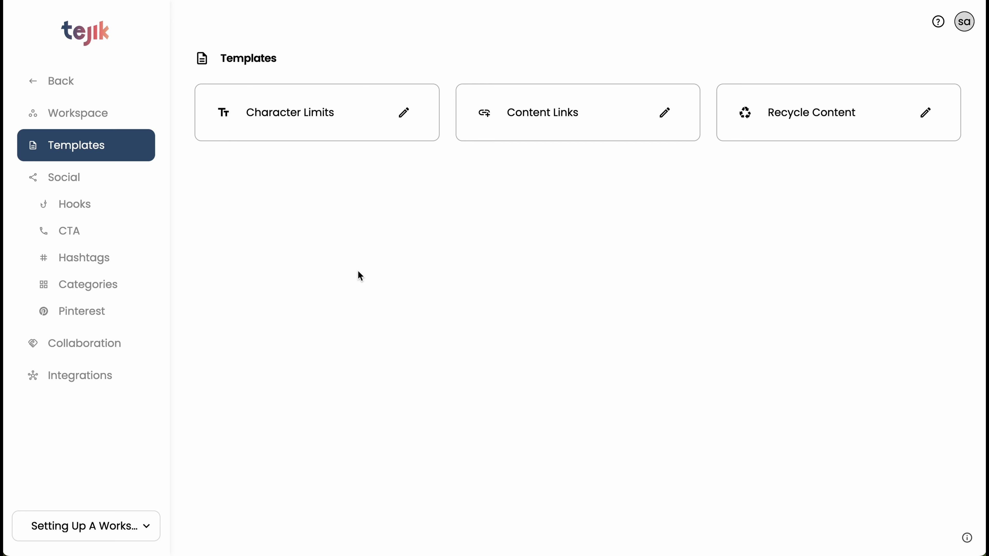
click(371, 122)
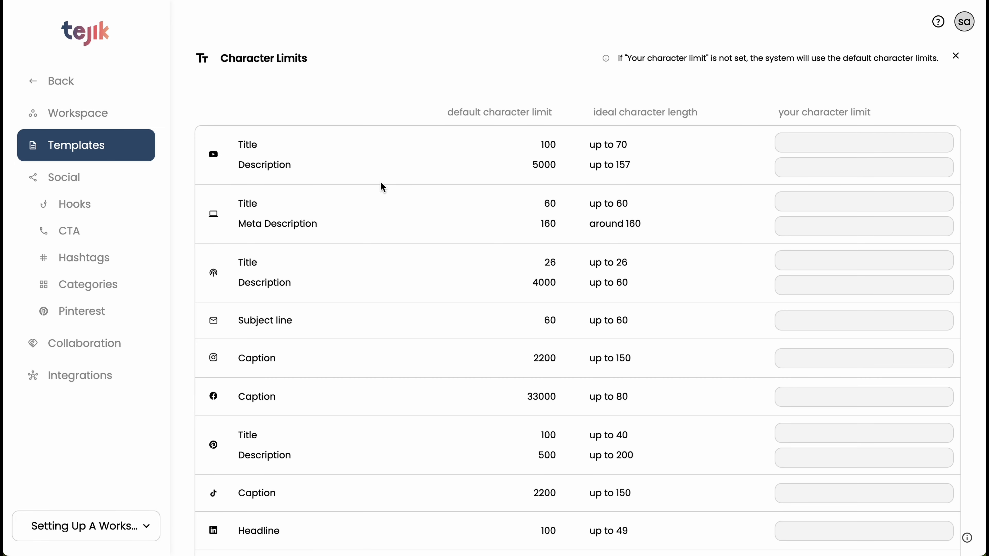
scroll(381, 182, down, 2)
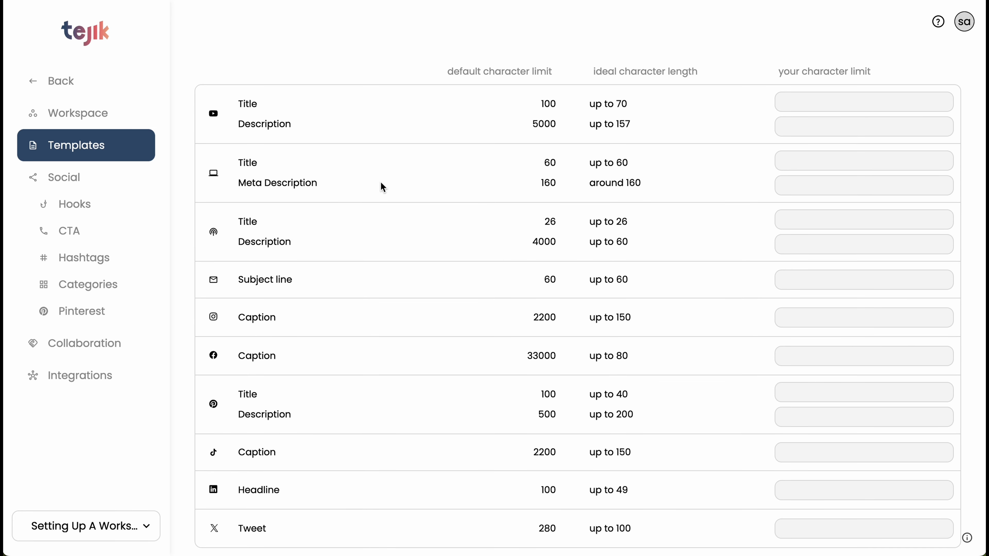
scroll(381, 181, up, 2)
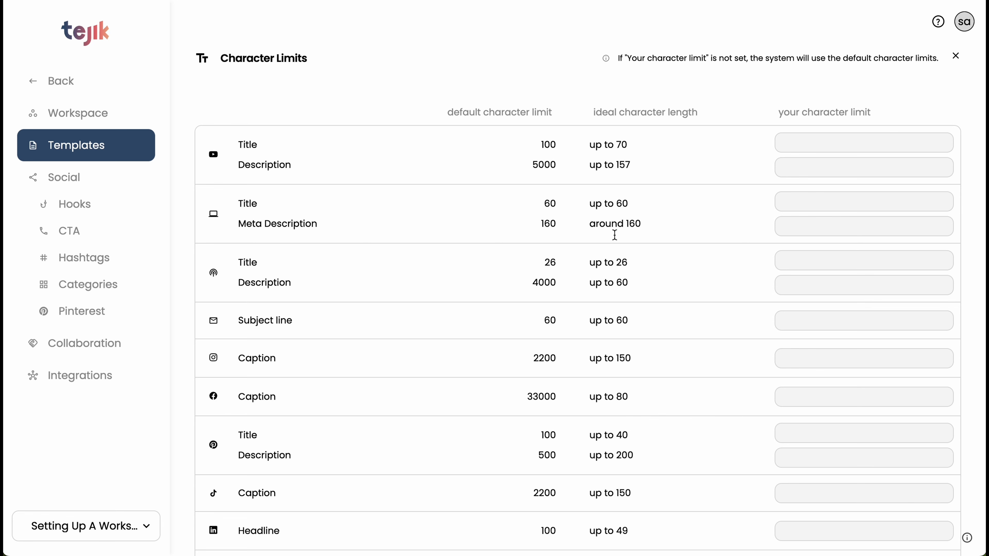
click(810, 143)
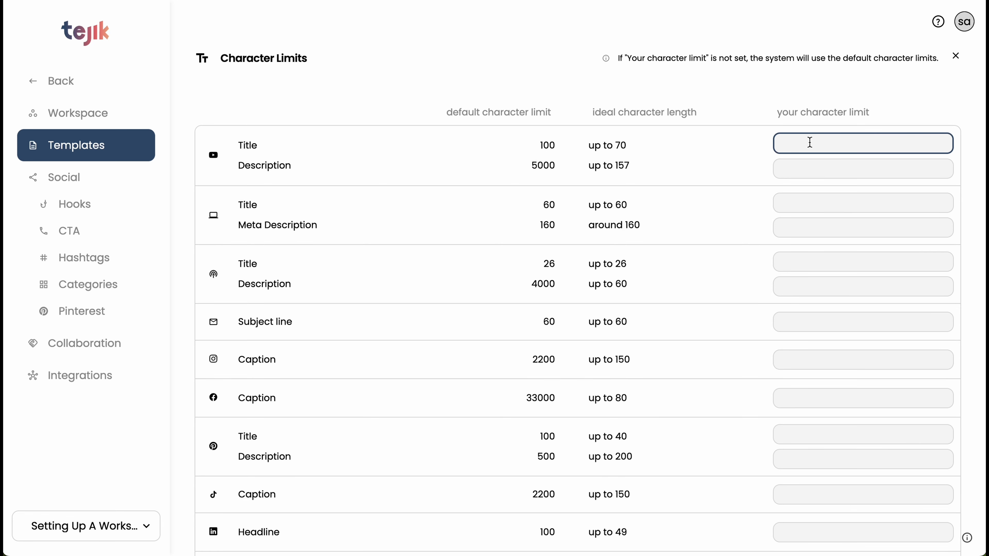
text(1)
text(00)
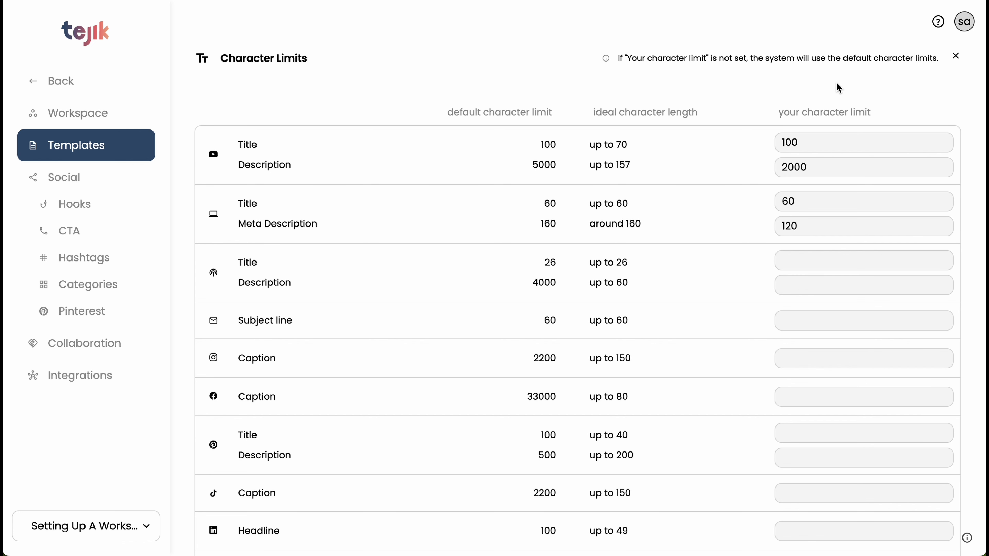
click(955, 56)
In the content links templates, add a Campaign sidebar link type named "YouTube Video" with the video icon.
click(576, 123)
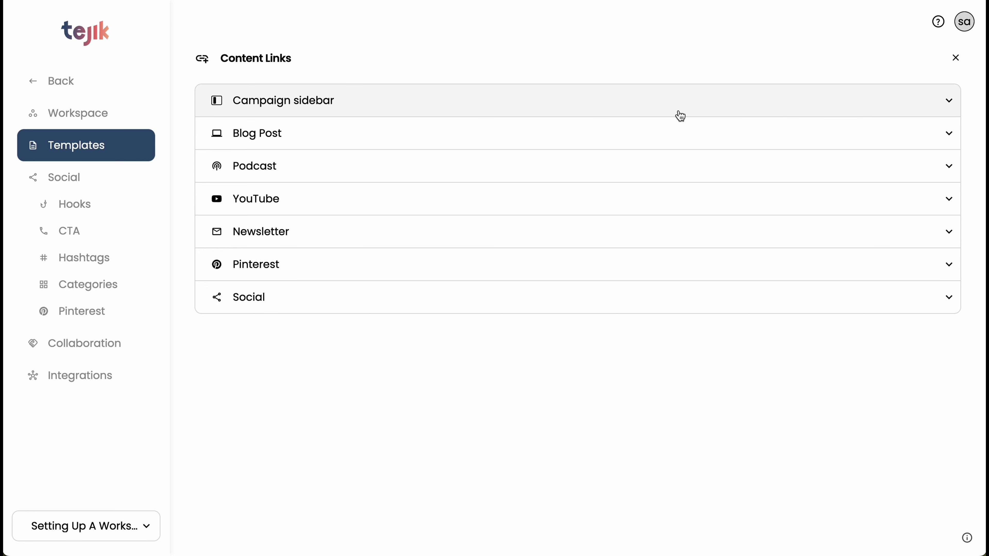
click(670, 113)
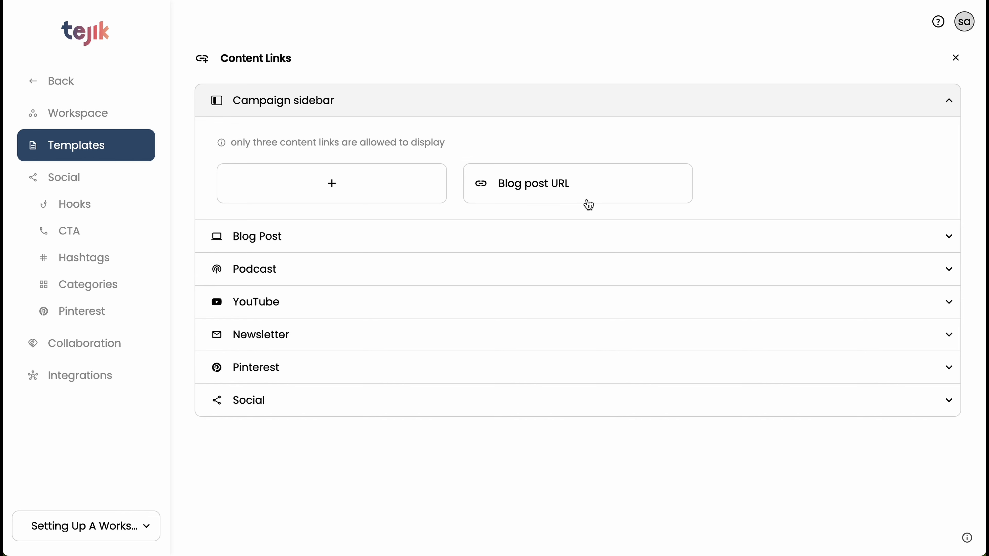
click(332, 185)
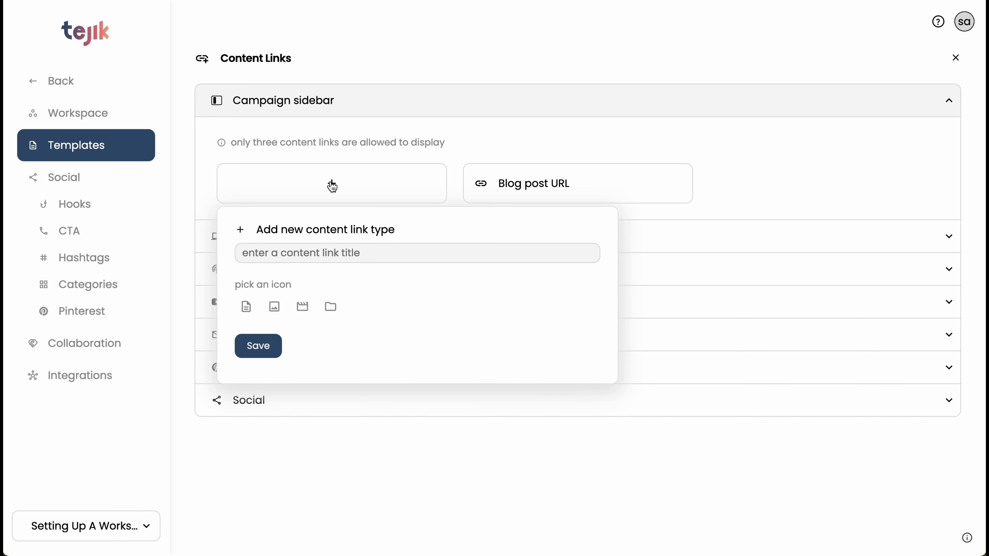
click(328, 252)
text(YouRu)
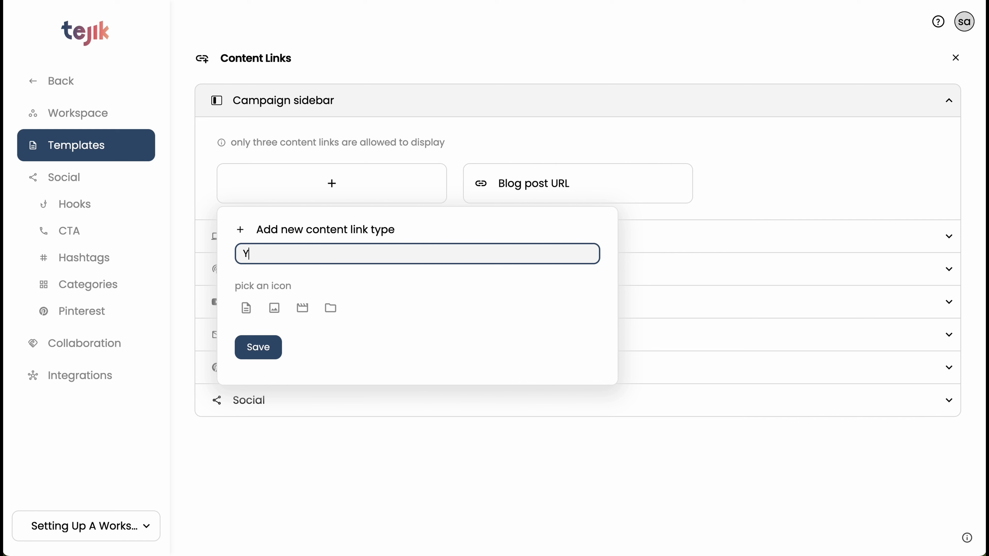
key(BackSpace)
key(BackSpace)
text(Tube Video)
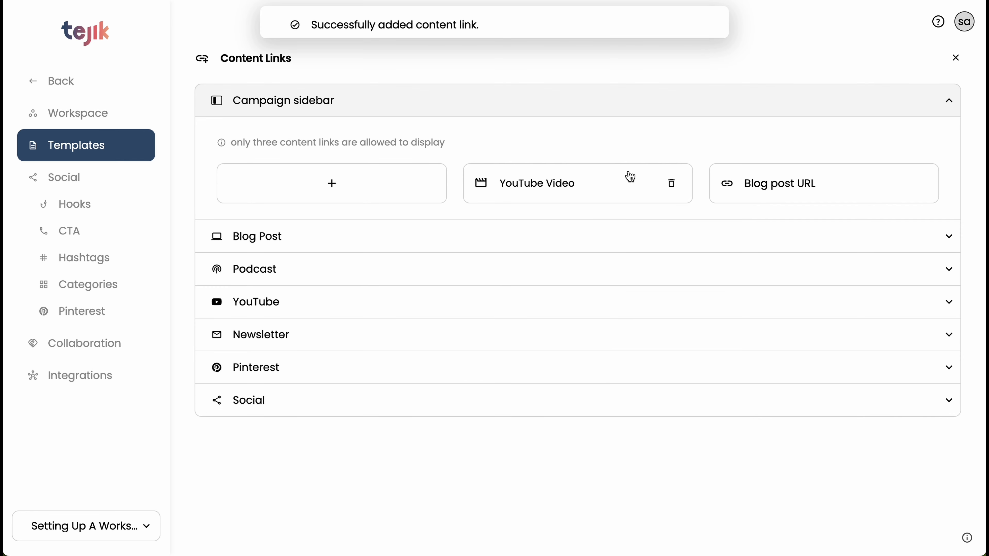
Rename the "YouTube Video" content link in the Campaign sidebar as "YouTube Video URL".
click(579, 182)
text(URL)
key(Return)
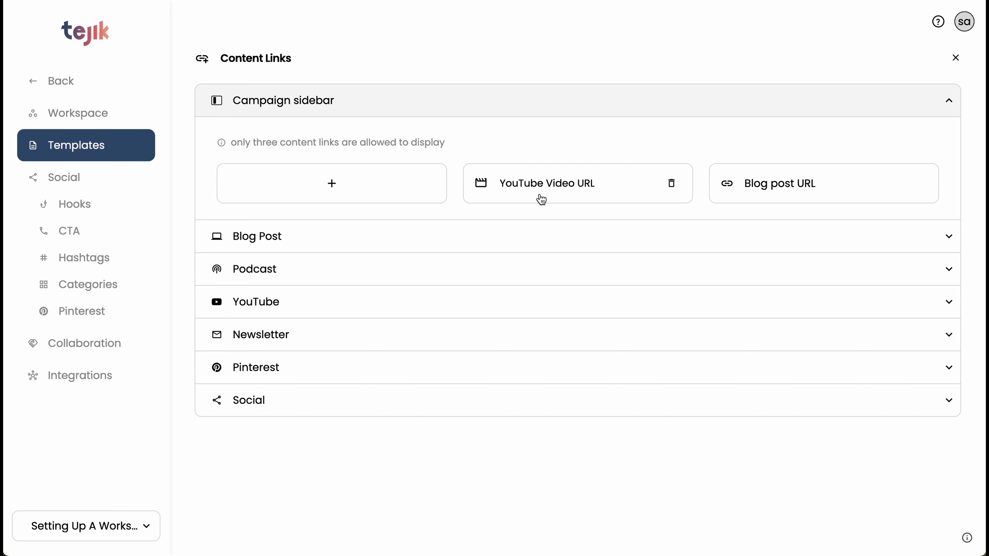
Add a Blog Post content link type named "Media Folder" with the image icon.
click(512, 235)
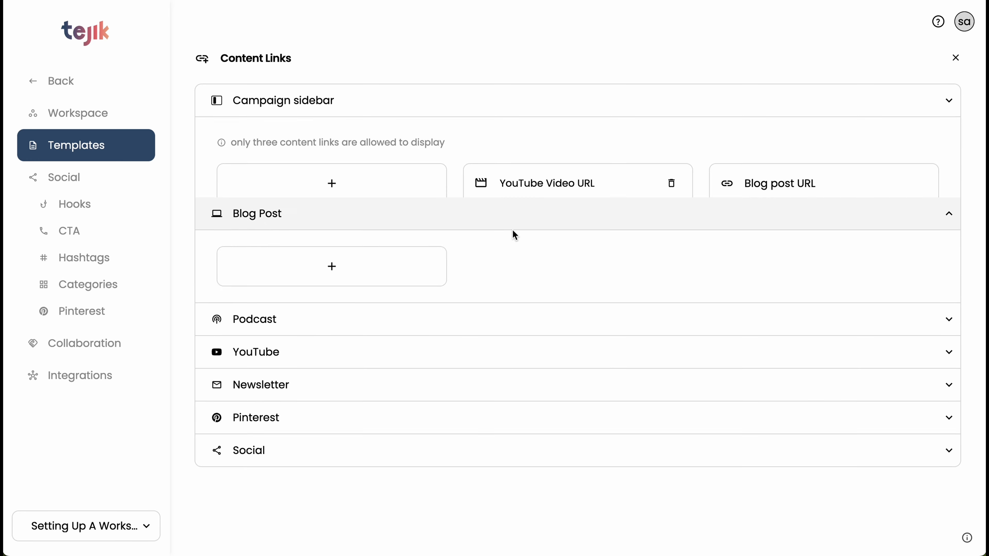
click(492, 239)
click(471, 287)
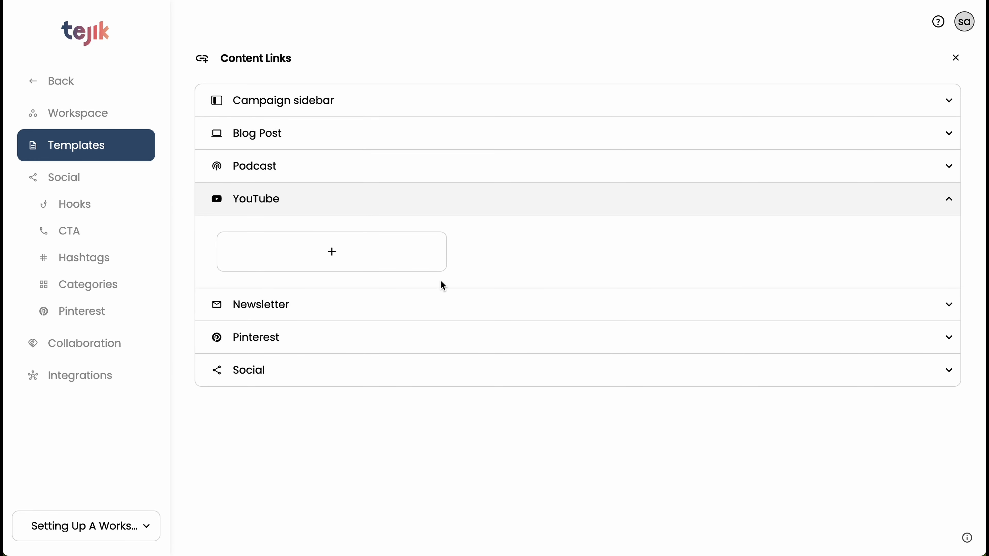
click(412, 132)
click(334, 189)
click(368, 249)
text(Media Folder)
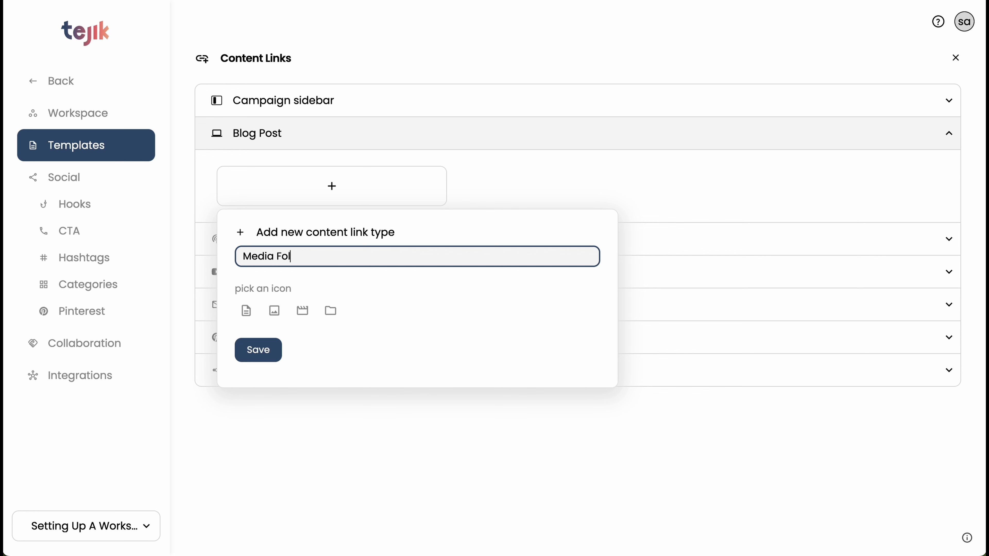
key(Return)
Add another Blog Post content link type named "Google Doc" with the document icon.
click(325, 204)
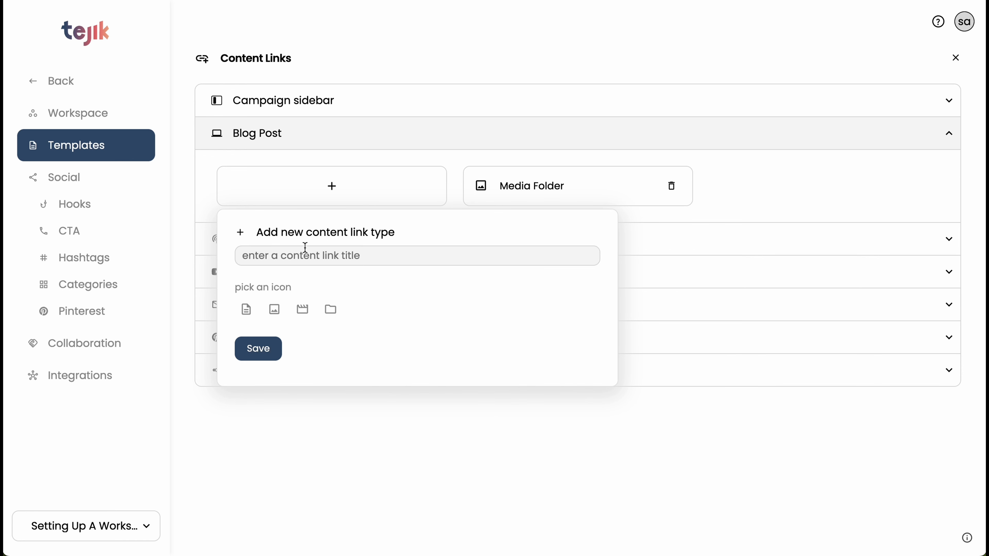
click(302, 255)
text(Google Doc)
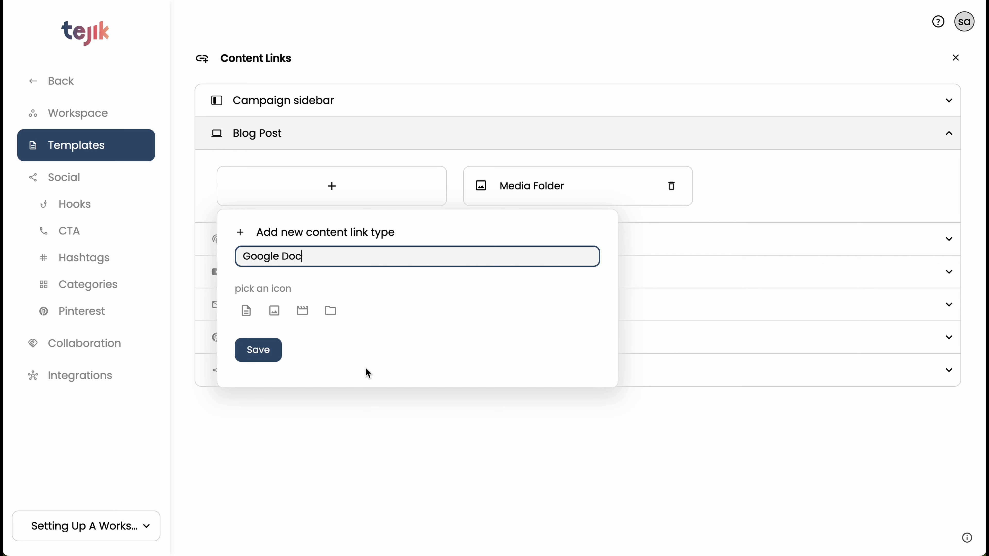
key(Return)
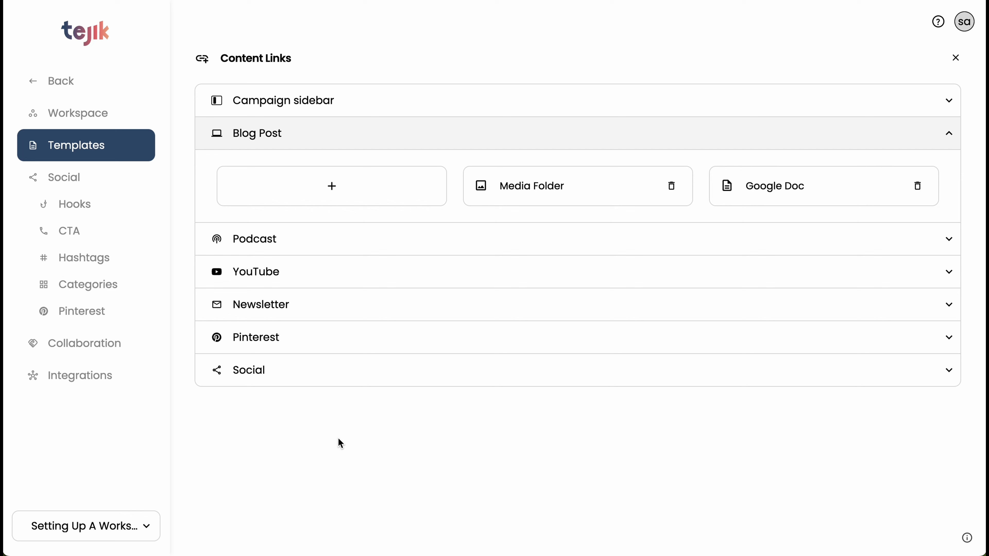
Leave the settings and examine the tasks, character limits and content links on the Testing campaign's Blog Post page.
click(58, 83)
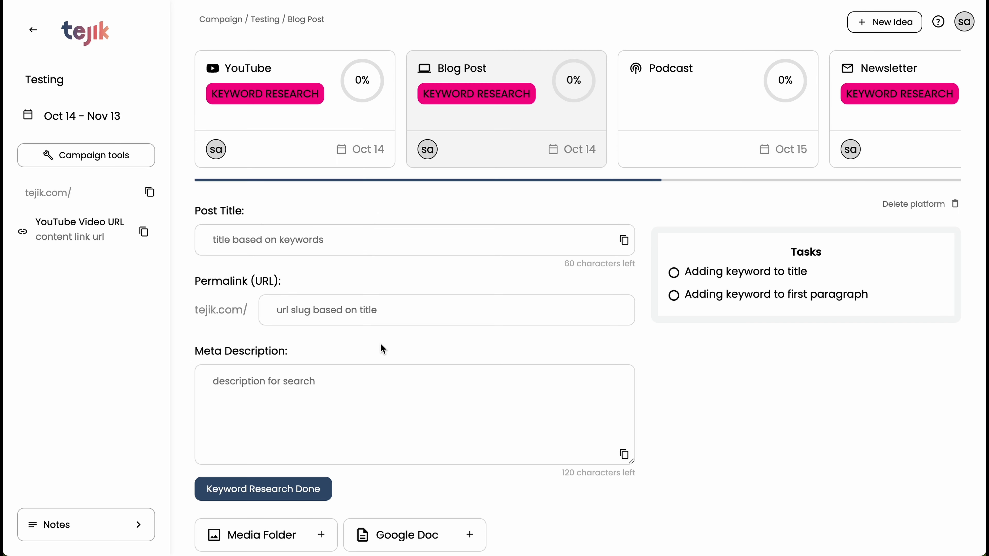
scroll(409, 344, down, 1)
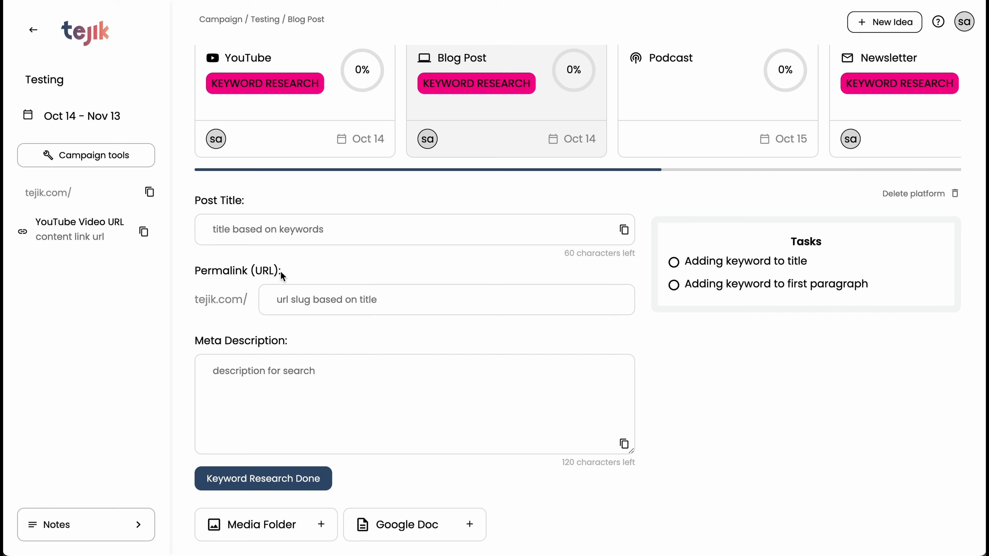
Set the Testing campaign's Blog Post permalink slug to "diy-planter-box" and copy the full URL.
click(309, 303)
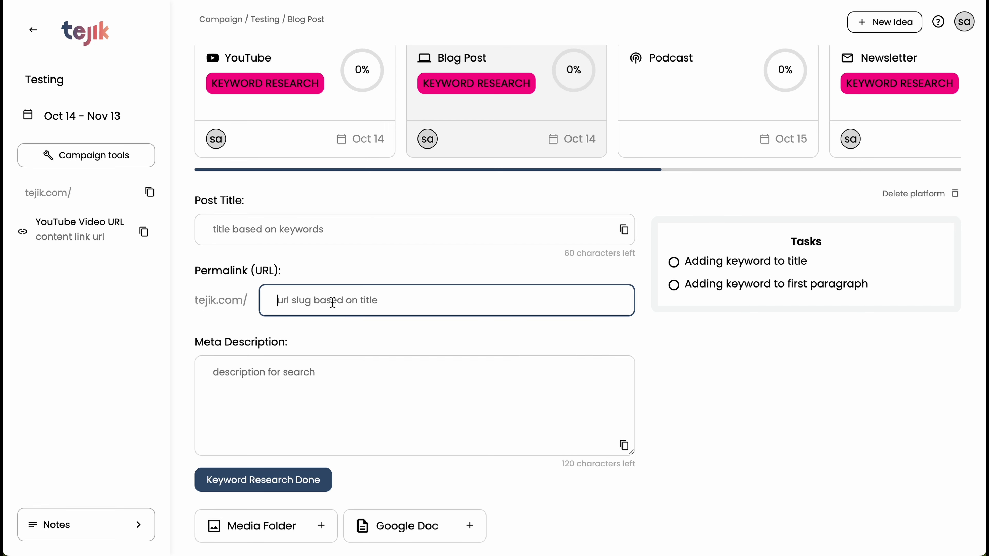
text(diy-planter-box)
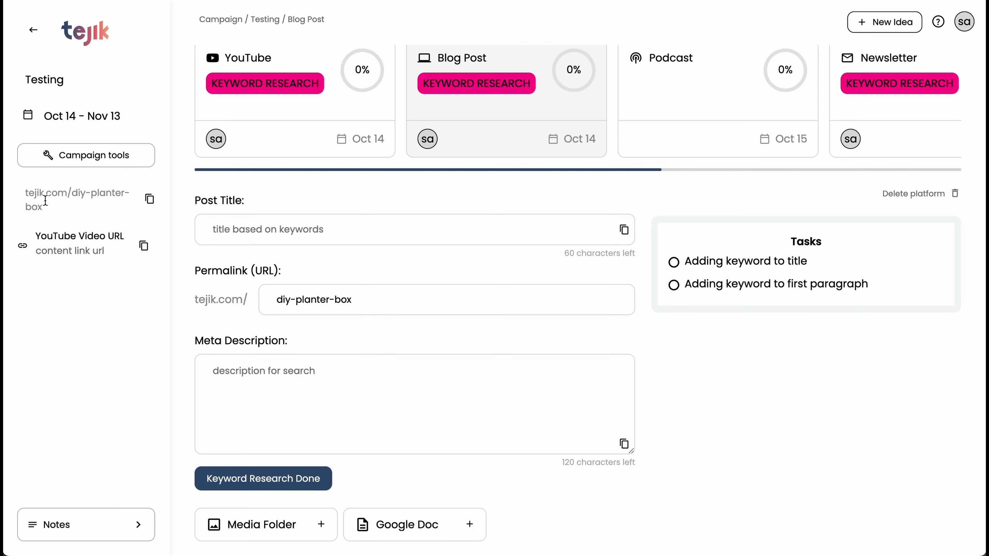
click(149, 199)
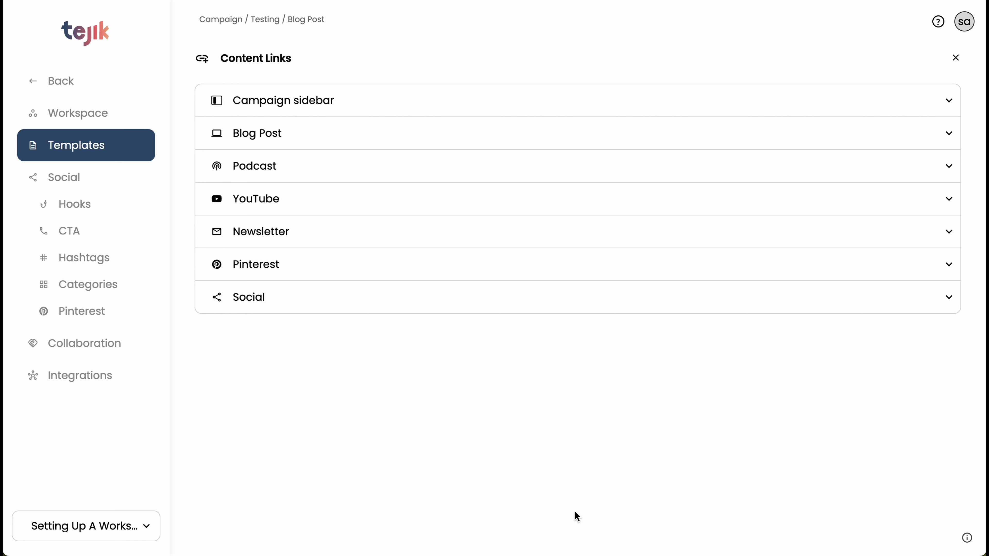
In the Recycle Content template, set Pinterest to recycle 180 days after its due date and check the statuses offered for reopening.
click(956, 58)
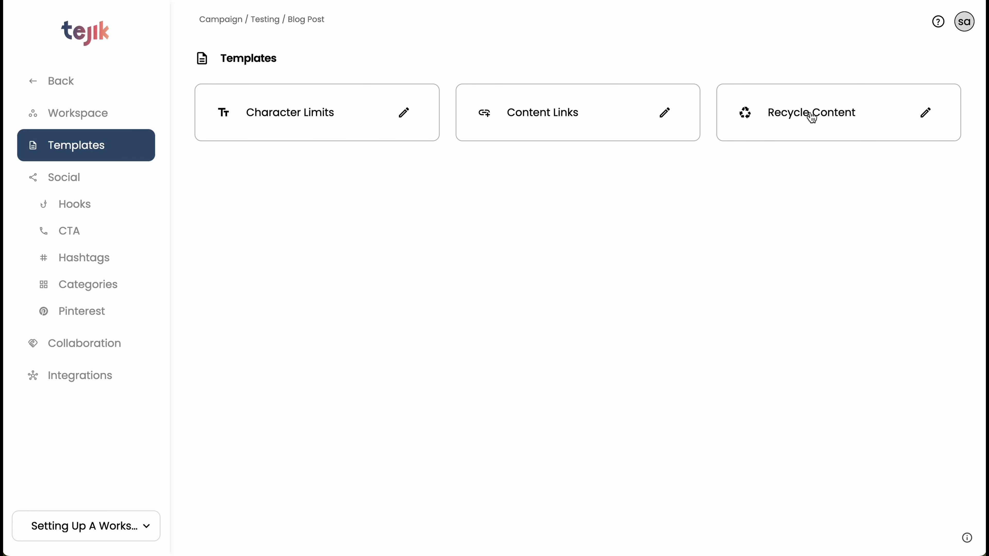
click(818, 149)
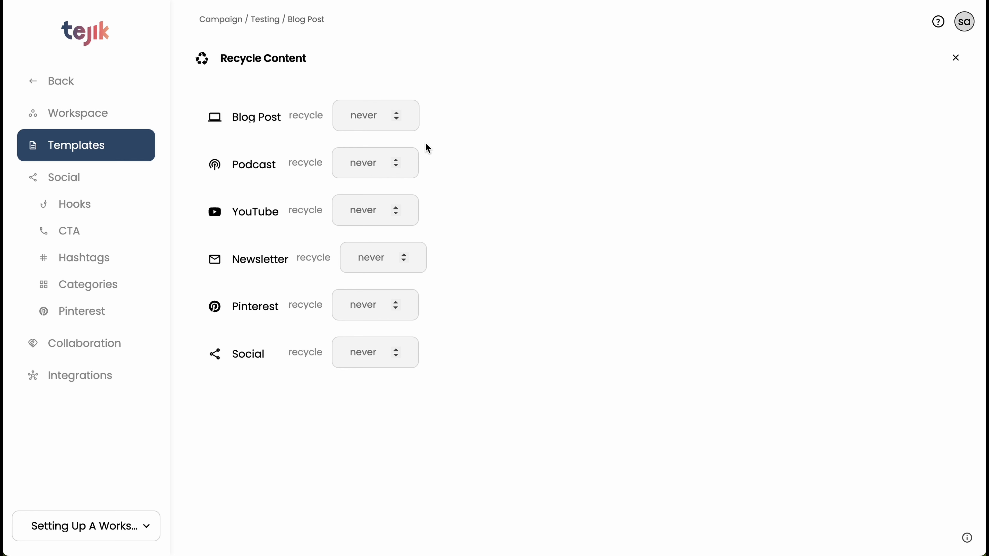
click(362, 304)
text(18)
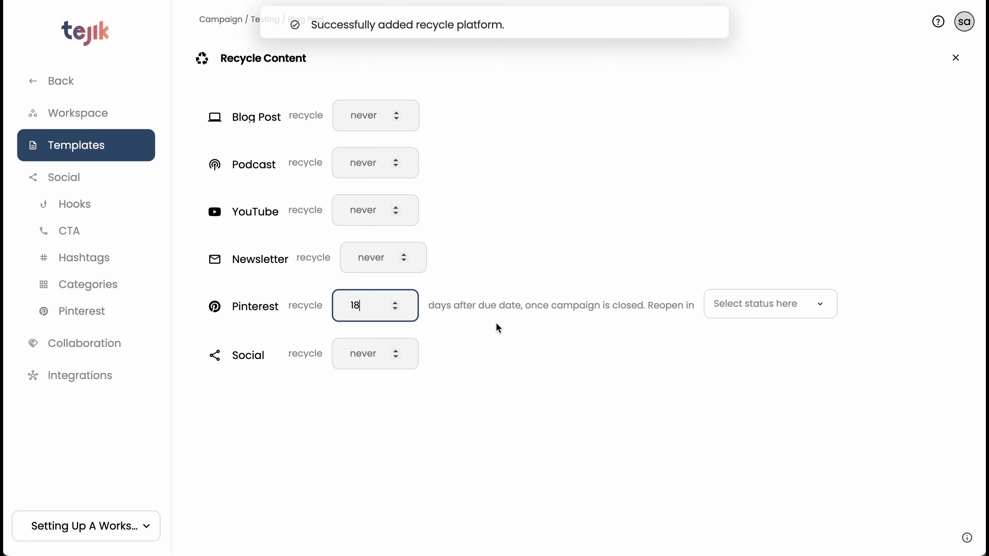
text(0)
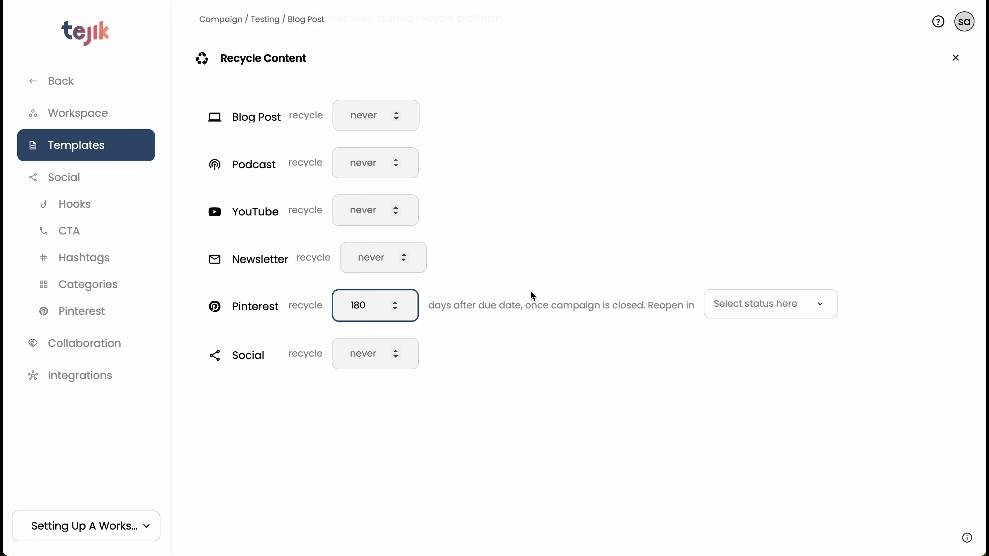
click(497, 308)
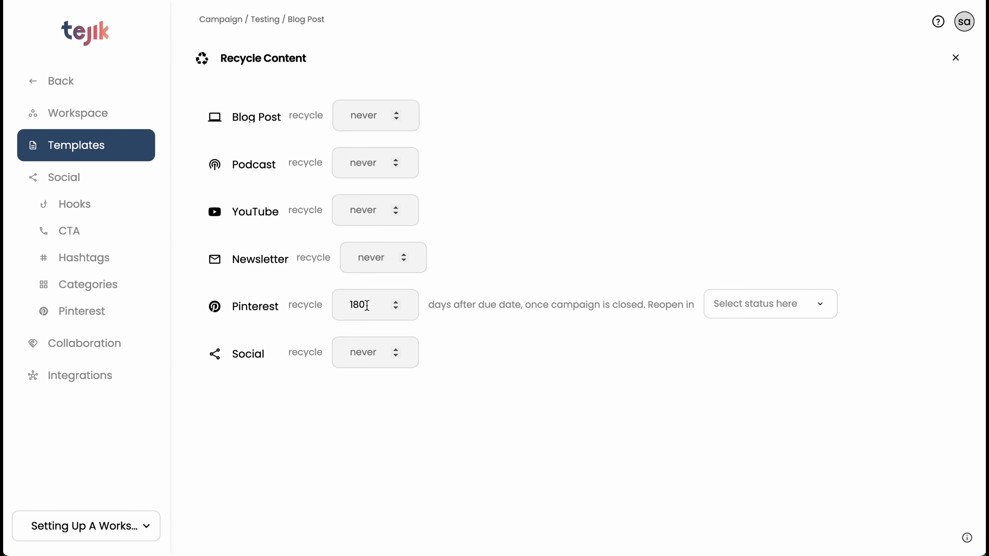
click(779, 308)
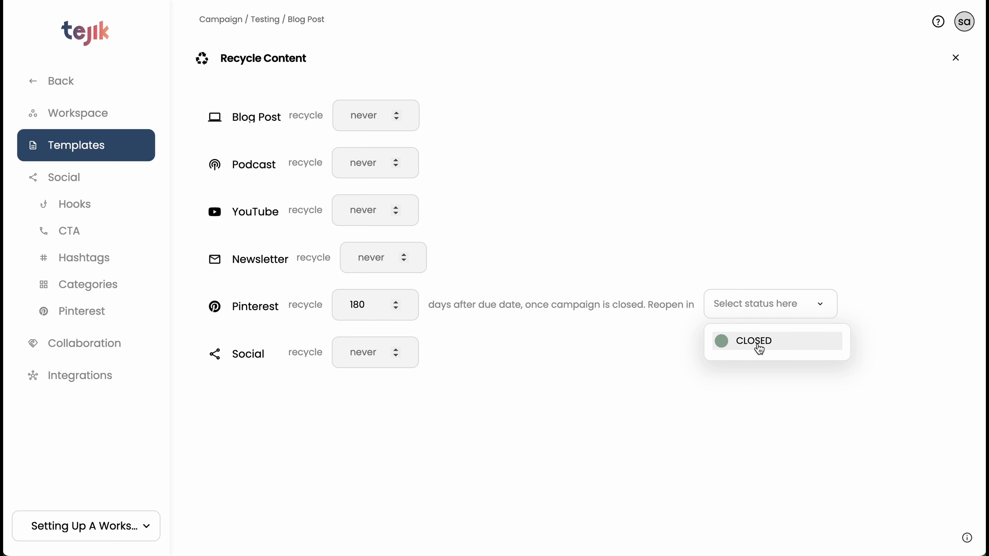
click(628, 409)
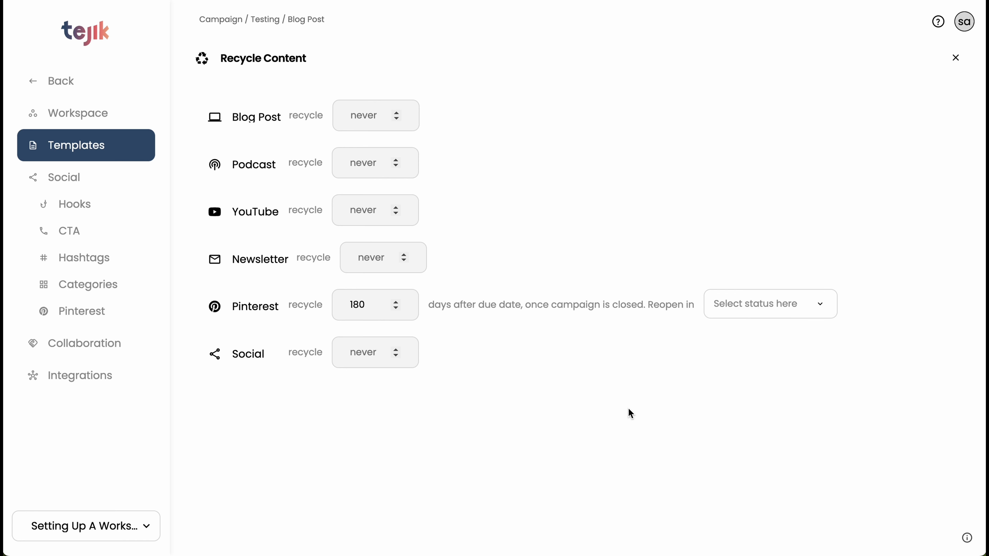
Add an orange active status named "RECYCLE" to the Pinterest template in the workspace's campaign statuses.
click(101, 113)
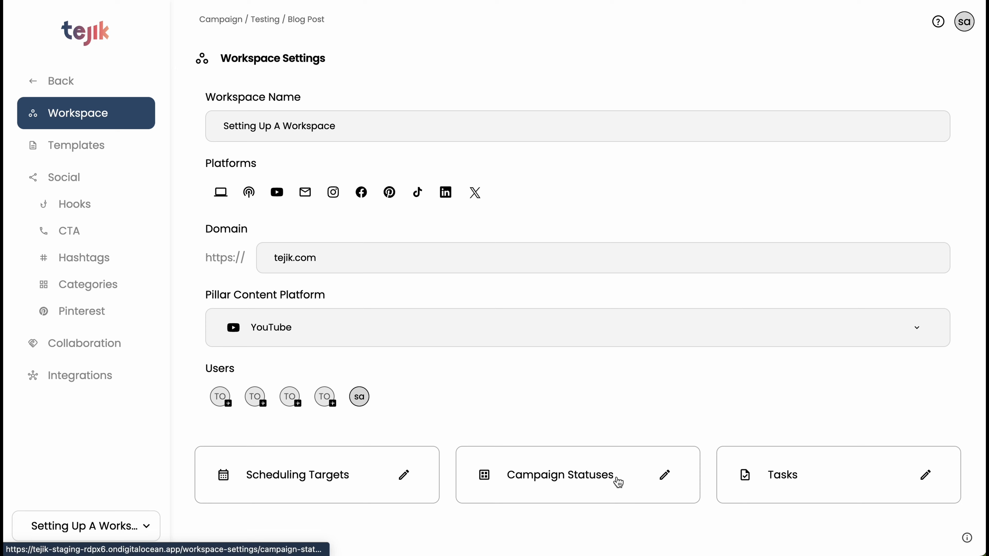
click(614, 479)
click(546, 175)
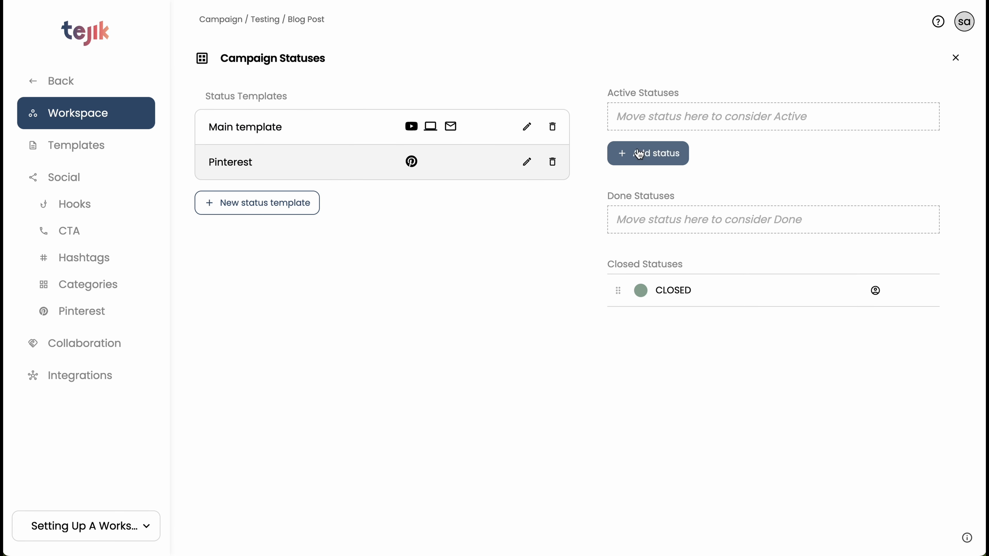
click(644, 156)
click(660, 222)
text(RE)
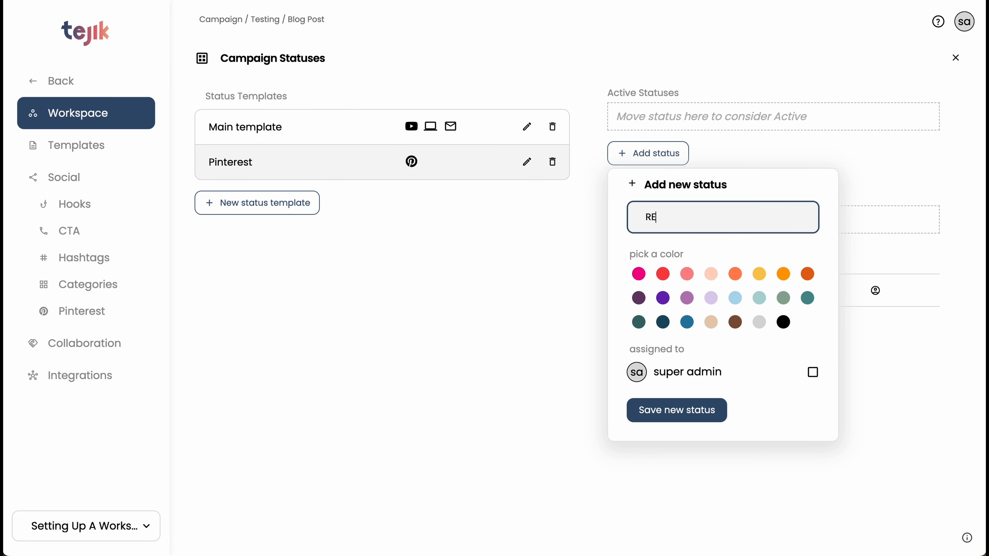
text(CYCLE)
click(784, 273)
key(Return)
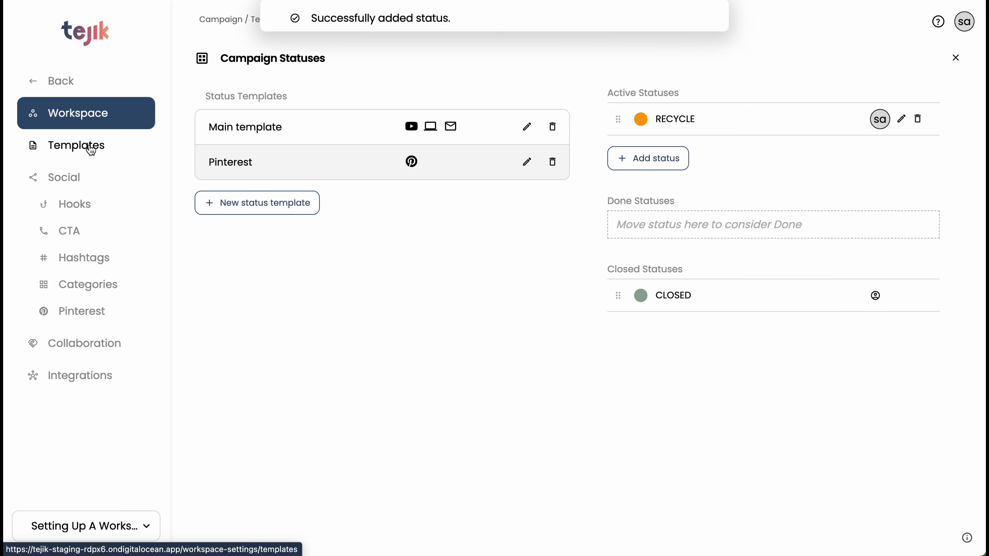
Set recycled Pinterest content to reopen in the RECYCLE status and open the workspace's Social settings.
click(93, 145)
click(737, 120)
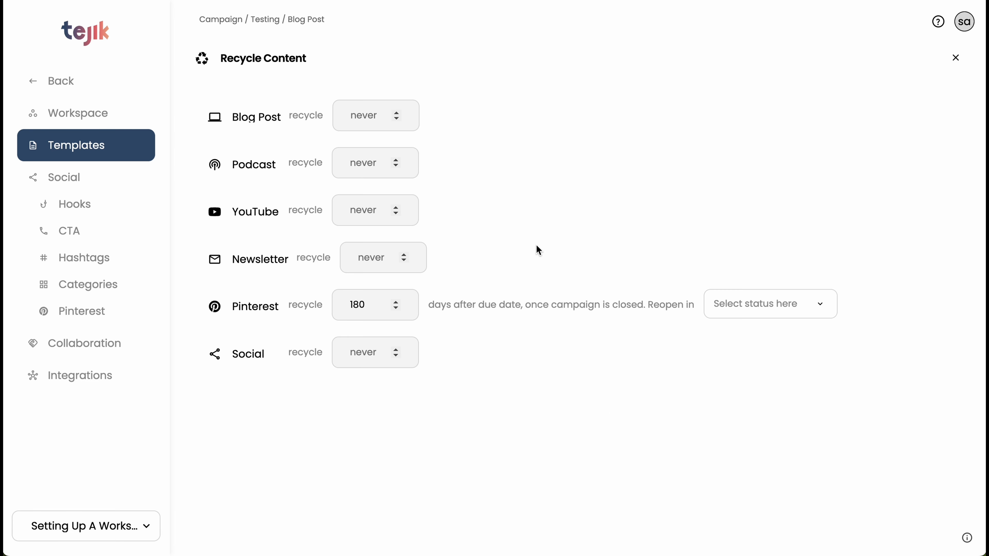
click(806, 308)
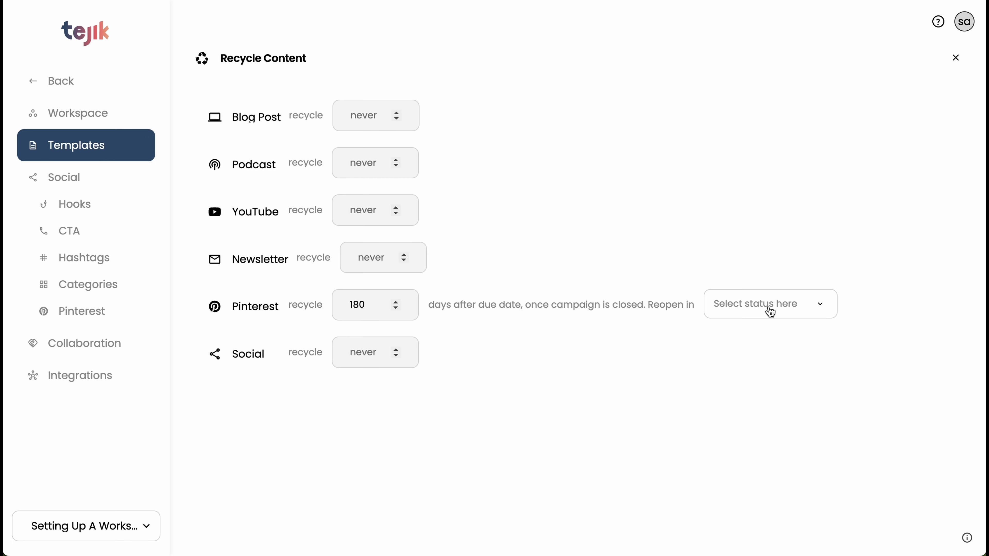
click(770, 312)
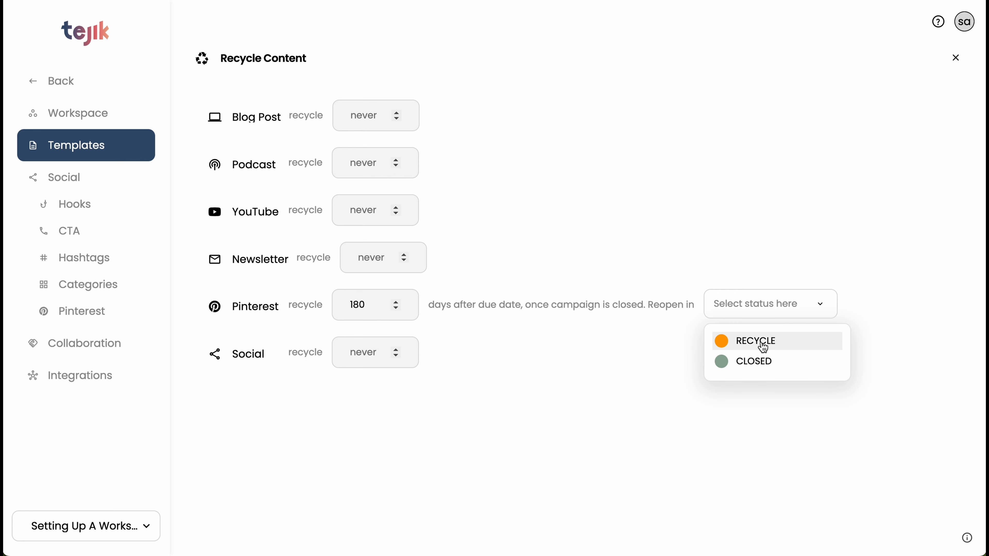
click(783, 346)
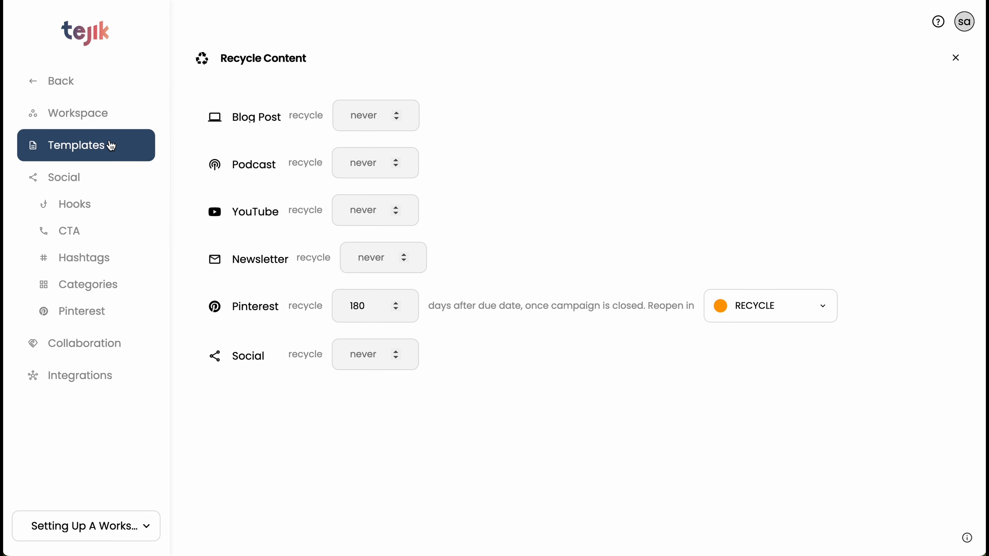
click(111, 146)
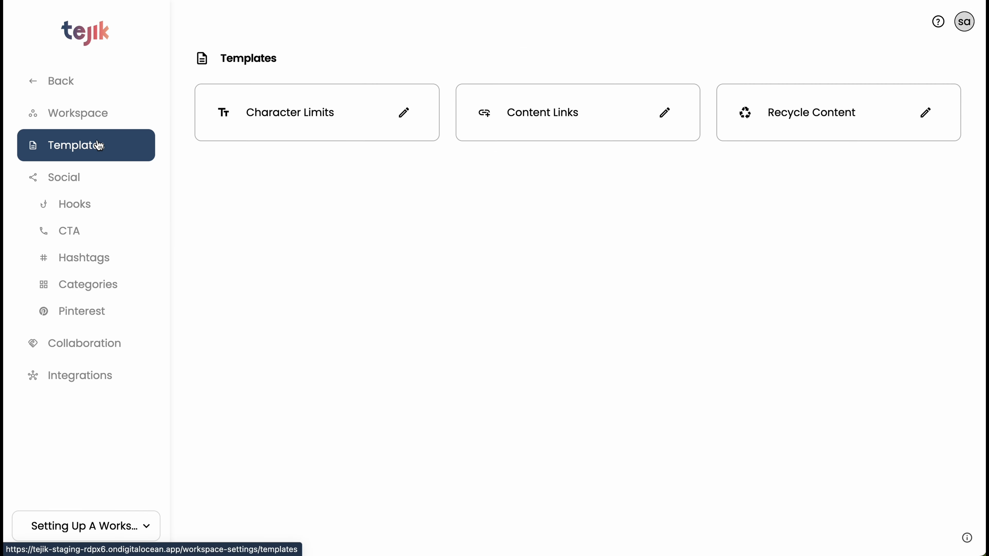
click(70, 183)
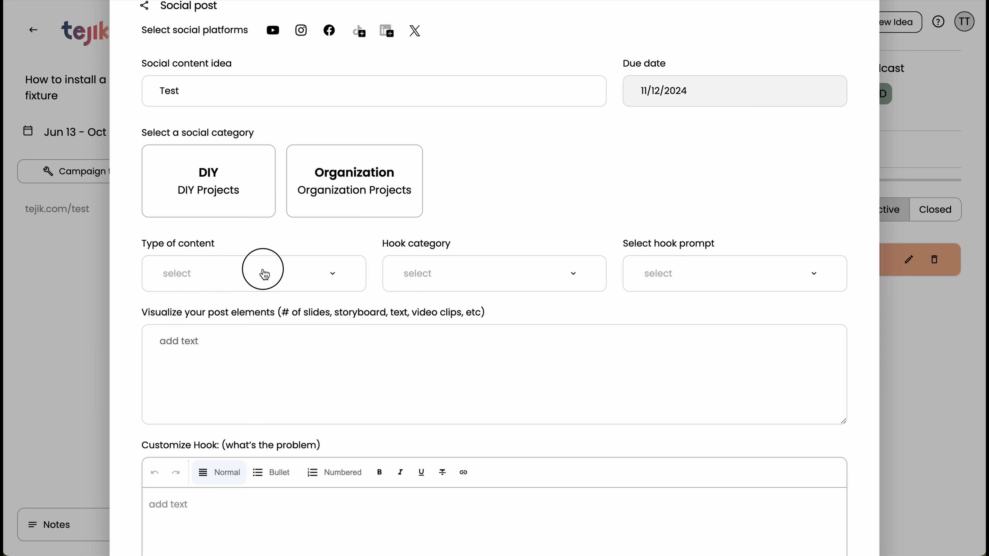
In the "Test" social post, choose Static Post as the type of content and select a hook category and hook prompt.
click(261, 270)
click(267, 317)
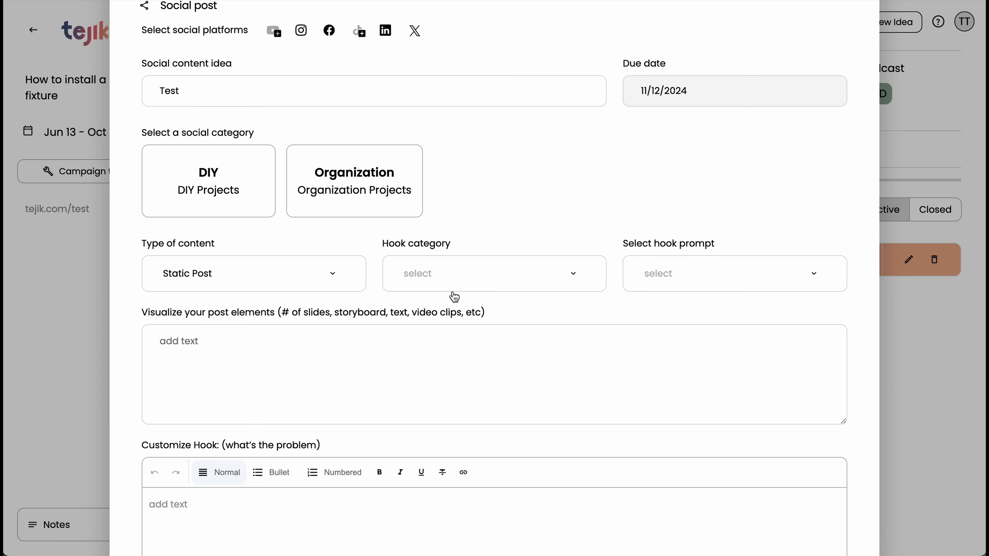
click(455, 287)
click(530, 335)
click(657, 273)
click(684, 330)
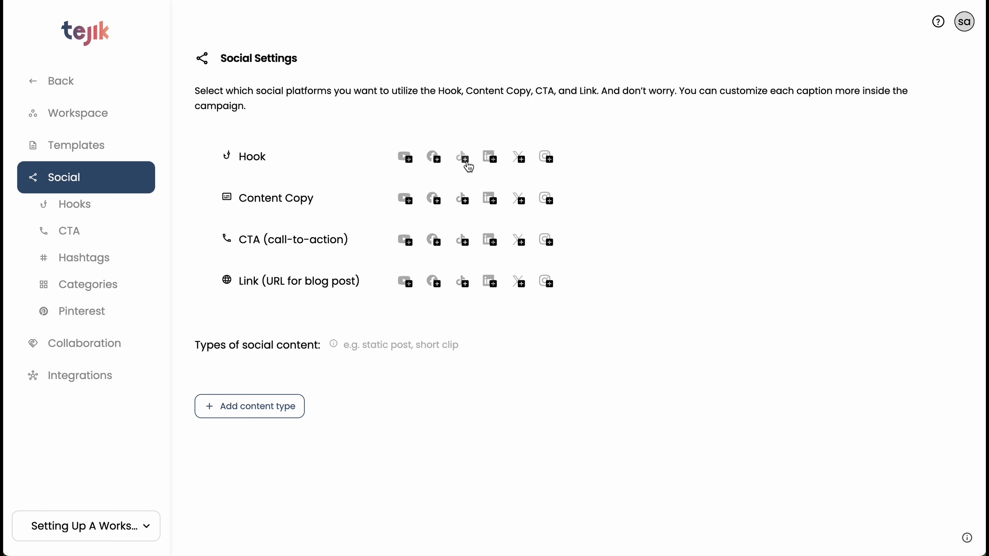
In the Social settings, enable Facebook and LinkedIn for the Hook, and YouTube, Facebook and TikTok for the Content Copy.
click(433, 157)
click(490, 158)
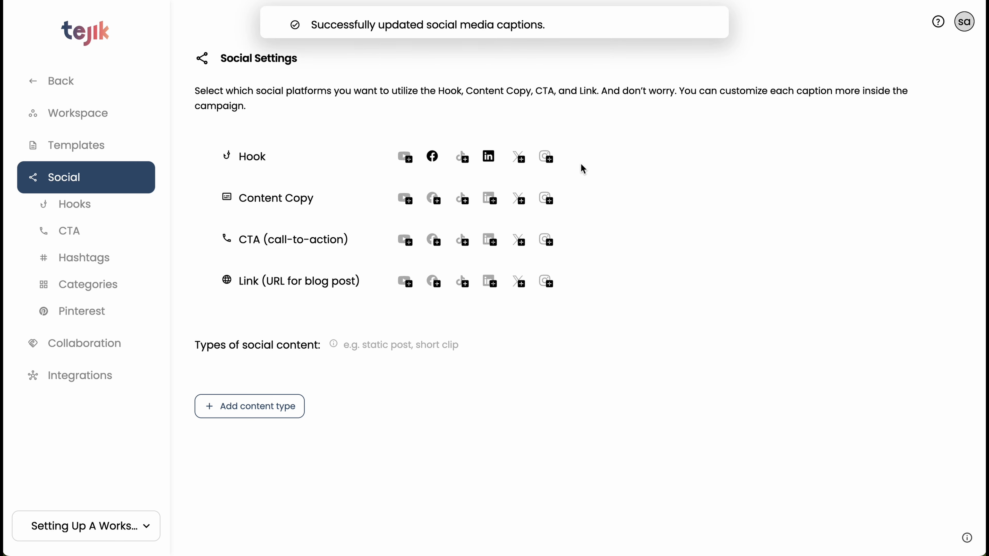
click(409, 203)
click(433, 198)
click(462, 198)
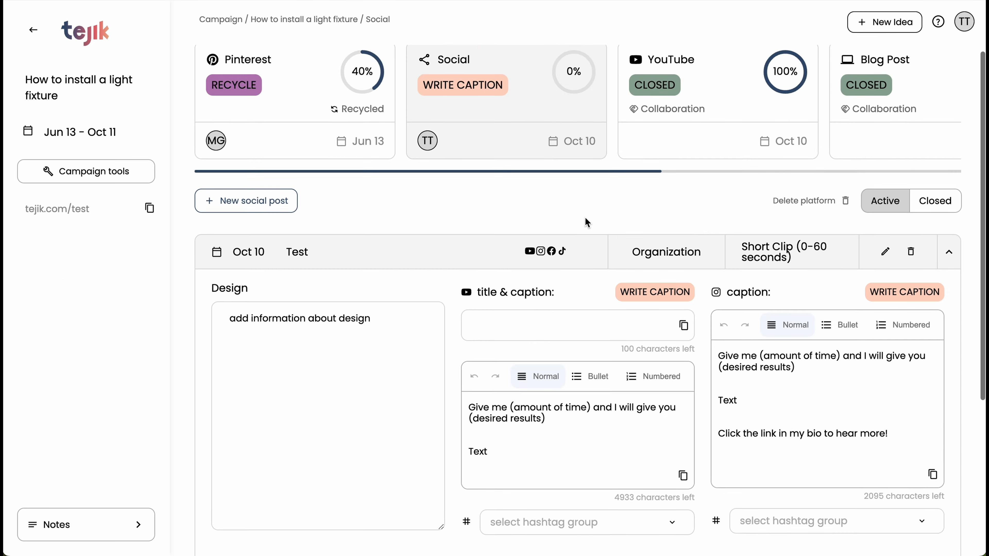
Review the per-platform captions of the "Test" social post in the light fixture campaign.
scroll(585, 219, down, 3)
scroll(585, 221, down, 3)
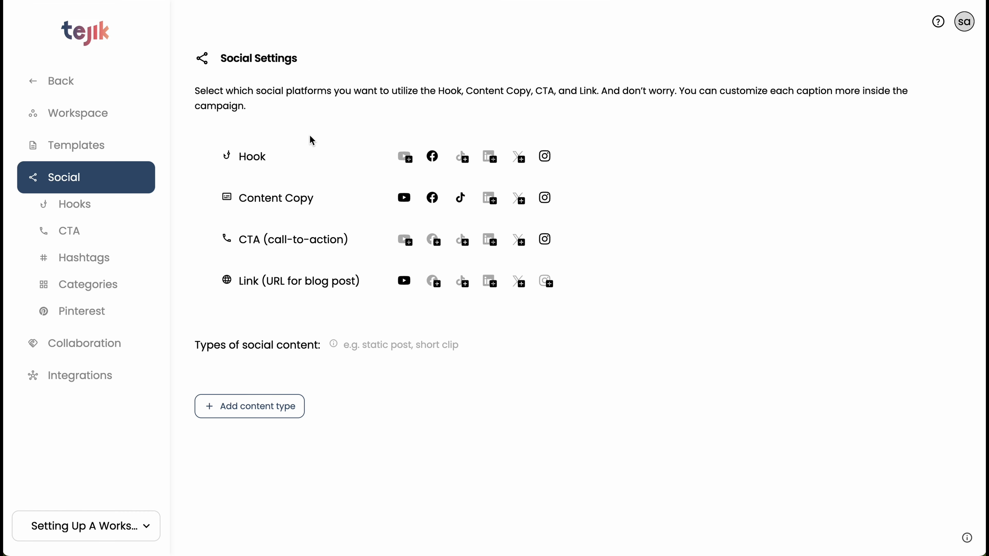
Create a social content type named "Static image" for Instagram and Facebook.
click(230, 406)
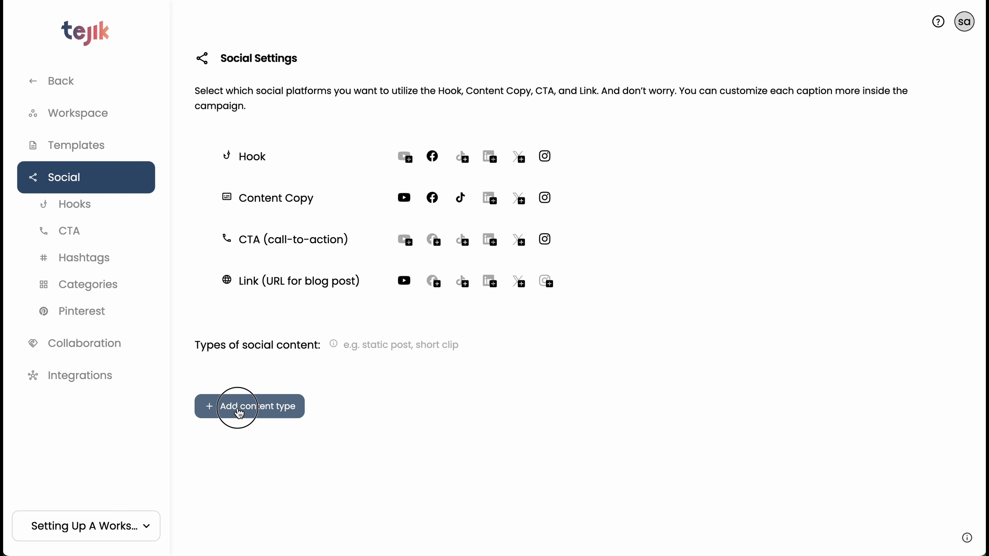
click(274, 366)
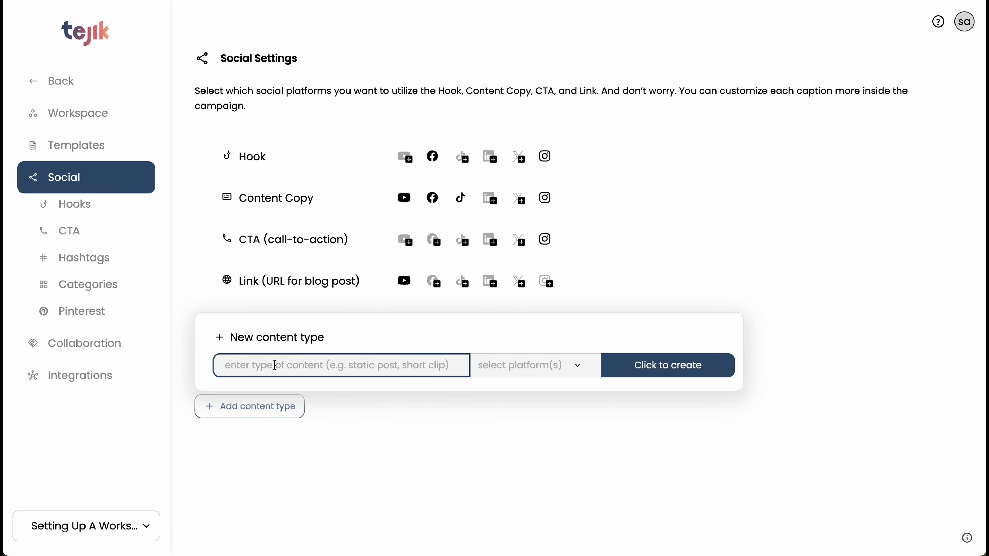
text(Static image)
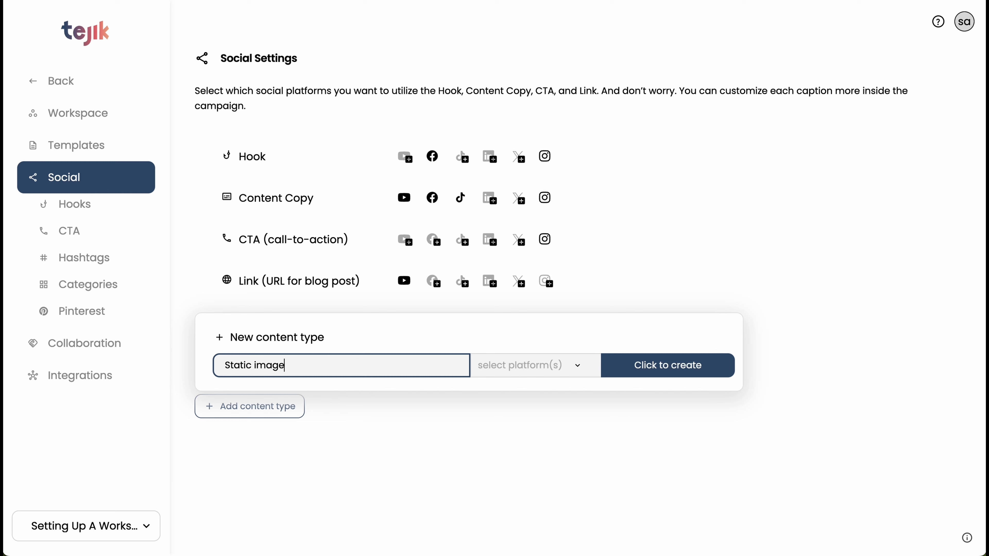
click(530, 365)
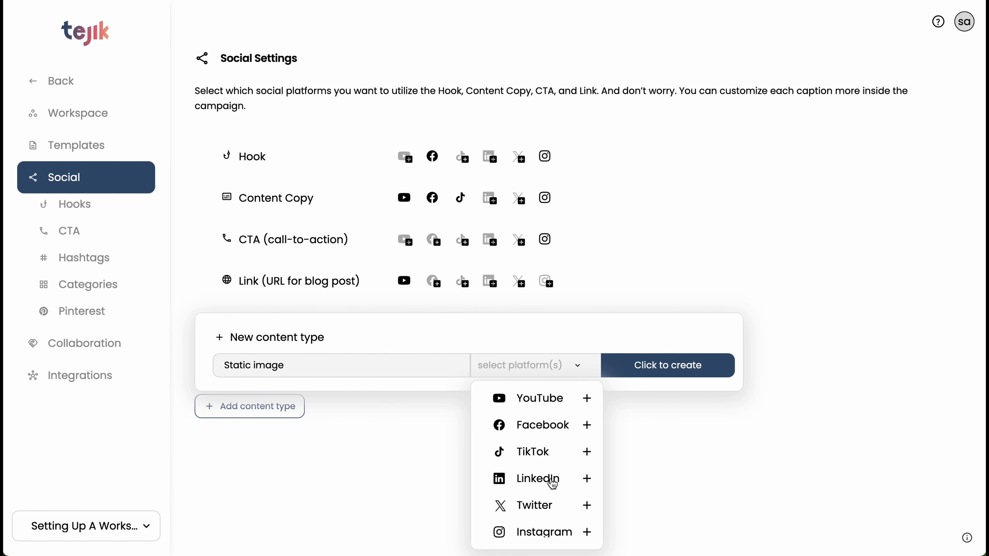
click(553, 536)
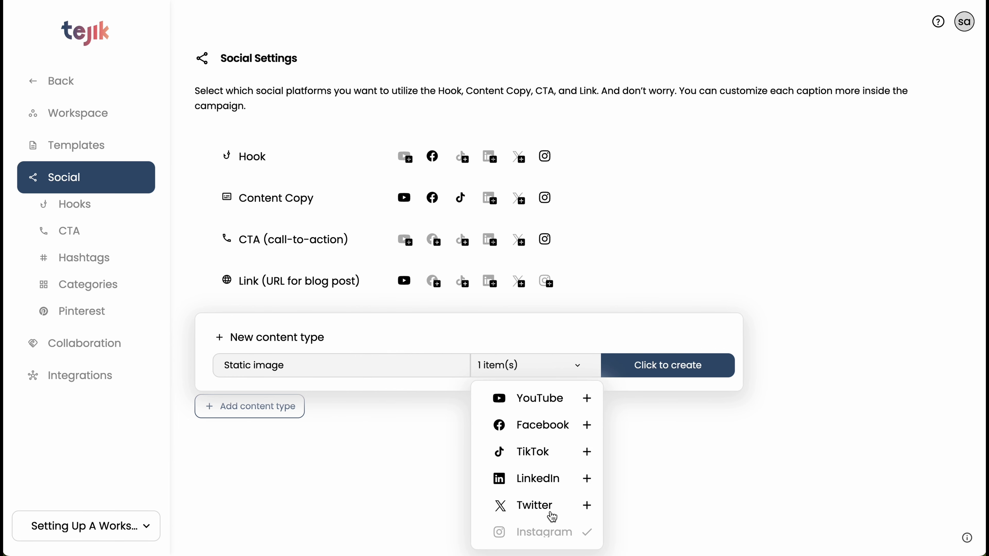
click(556, 428)
click(658, 378)
Create another social content type named "Short clip" for YouTube, Facebook, TikTok and Instagram.
click(249, 444)
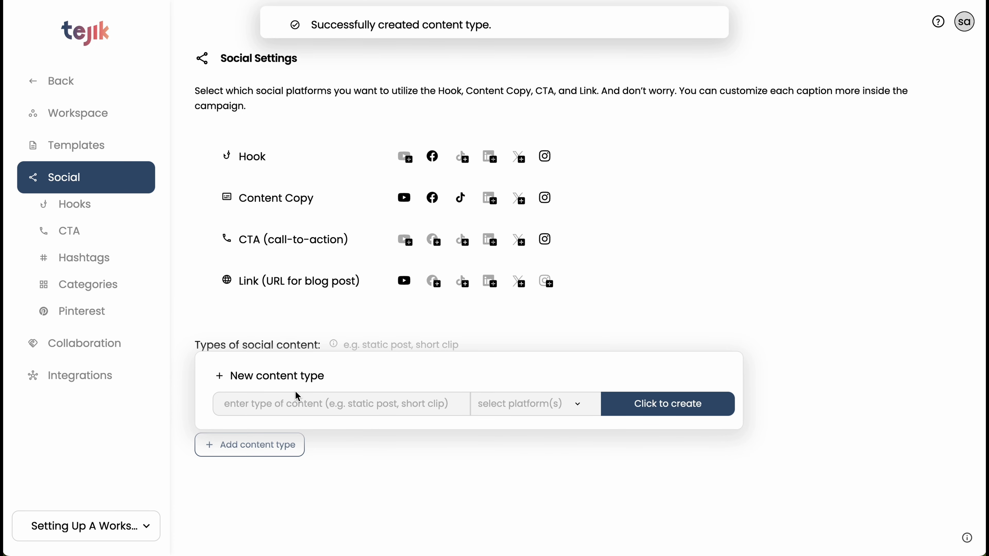
click(285, 401)
text(Shop)
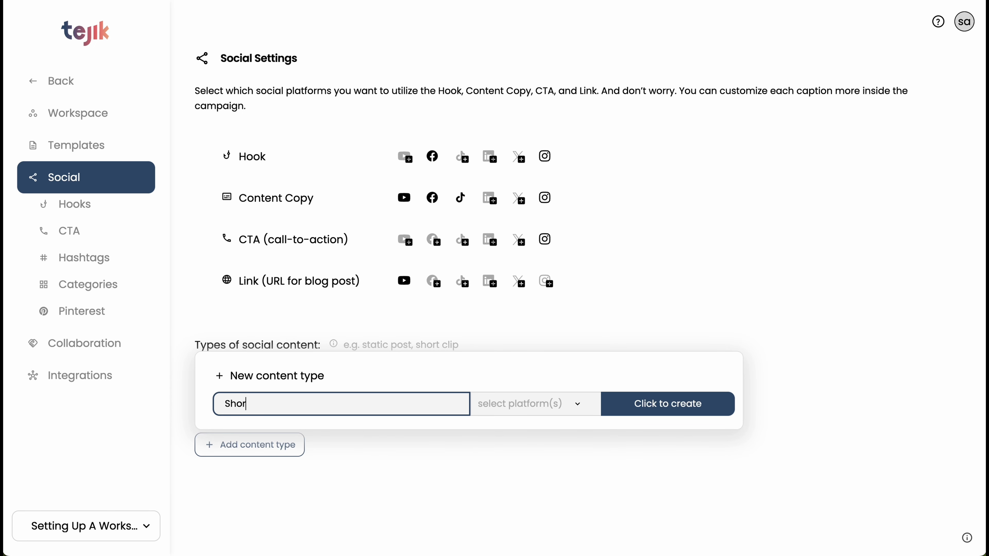
click(529, 403)
click(541, 436)
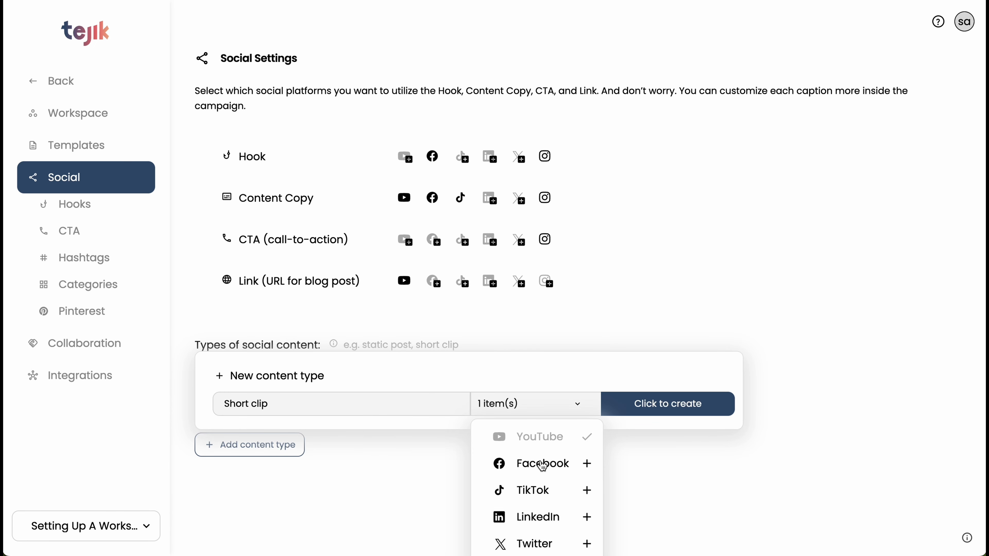
click(542, 464)
click(534, 494)
scroll(525, 512, down, 1)
click(525, 537)
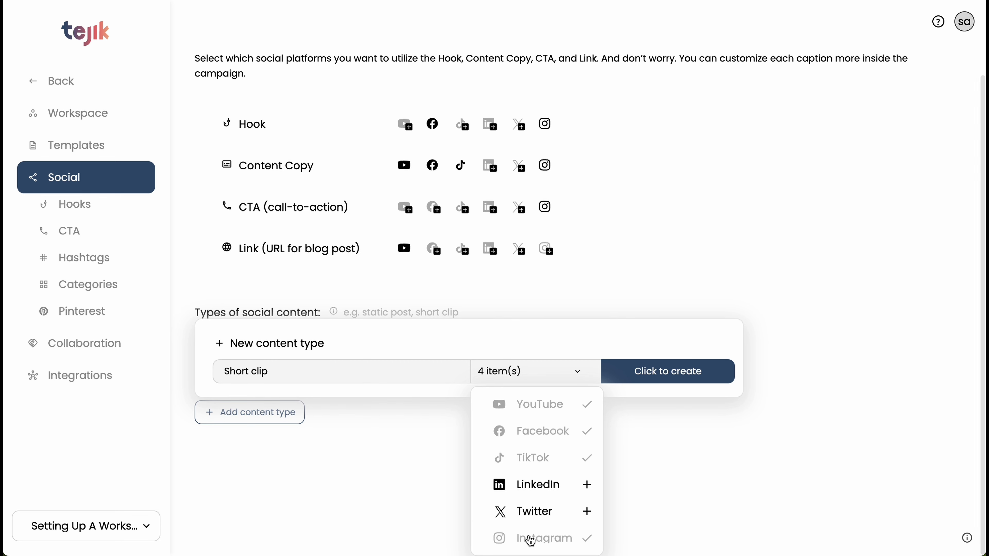
click(664, 369)
click(668, 404)
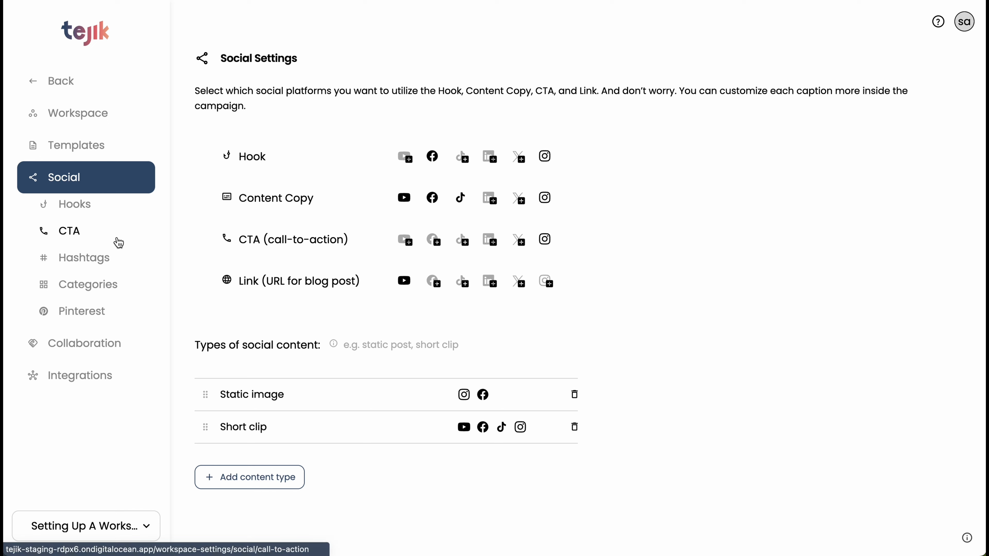
Review the preset hook texts in the Tutorial hooks group of the workspace's social Hooks settings.
click(90, 210)
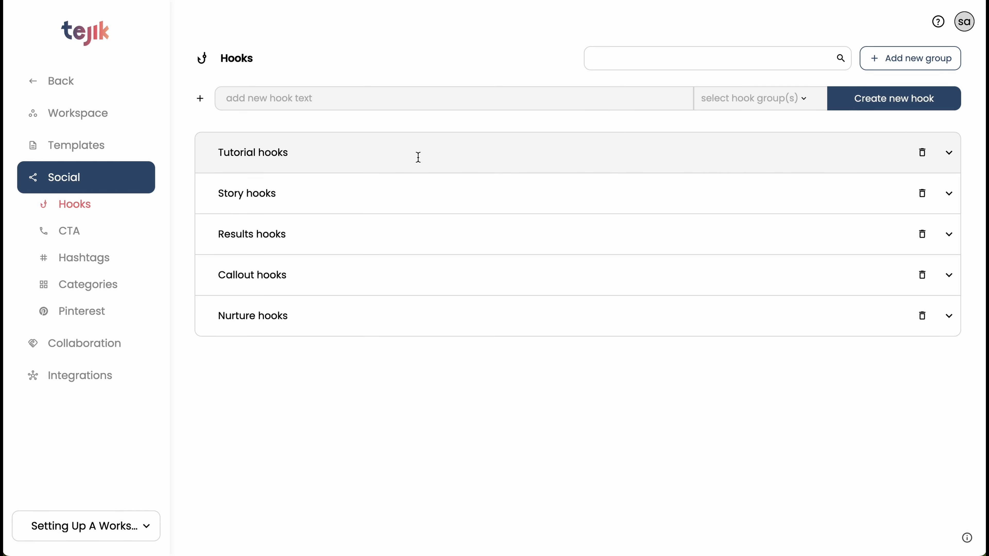
click(948, 153)
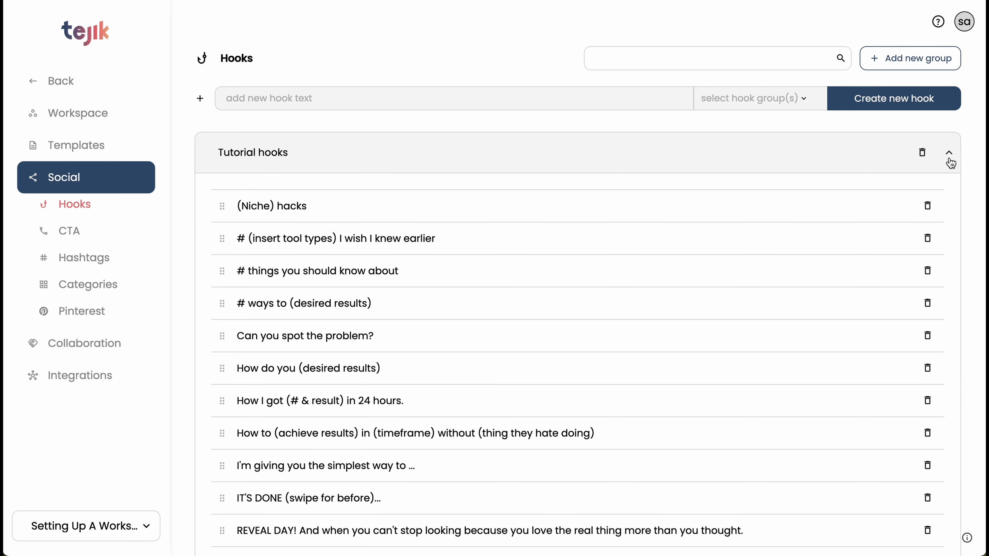
click(286, 206)
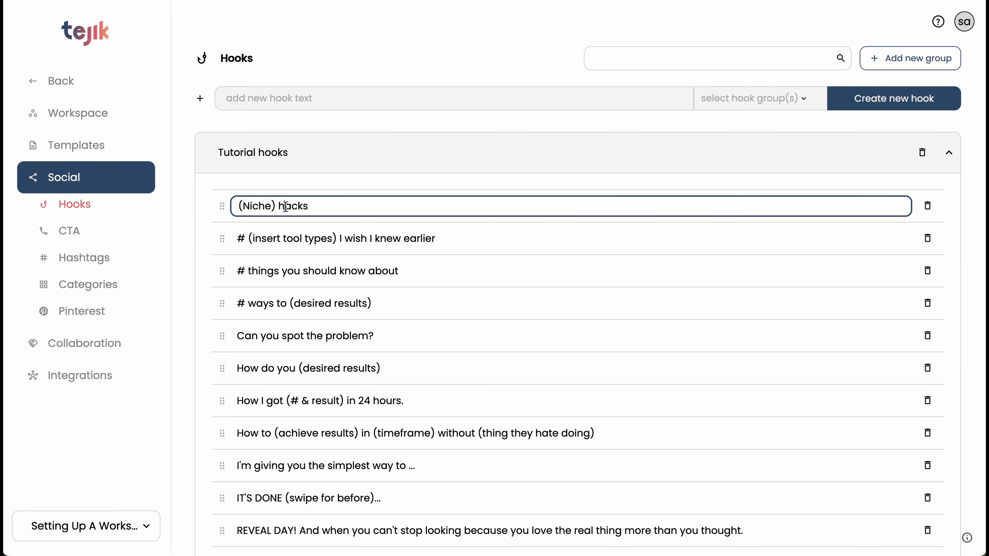
click(400, 272)
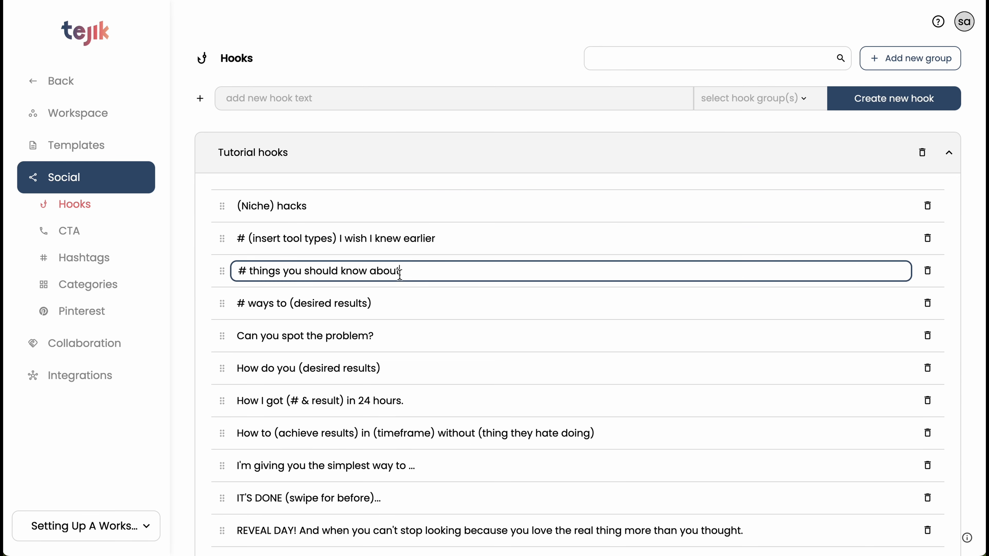
scroll(510, 310, down, 10)
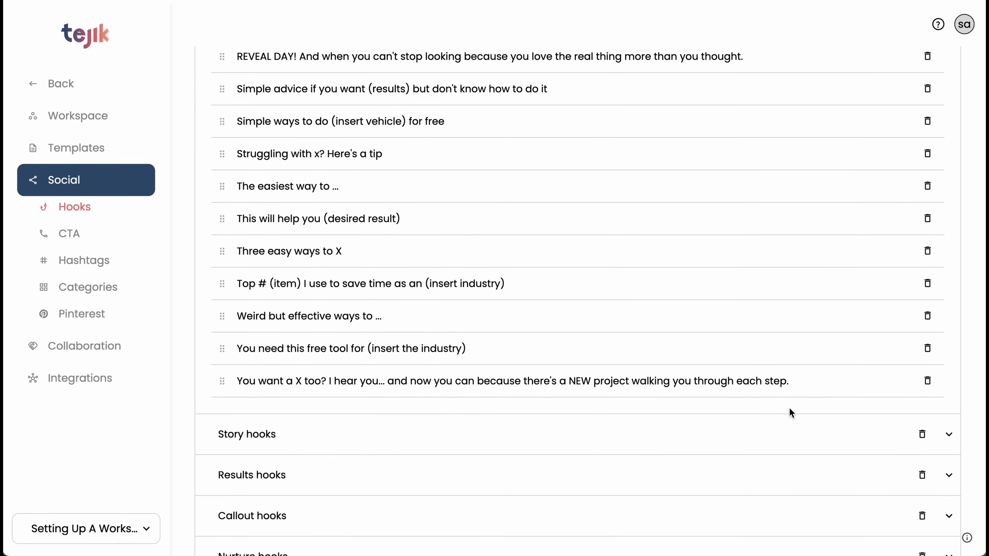
scroll(791, 410, up, 10)
click(948, 153)
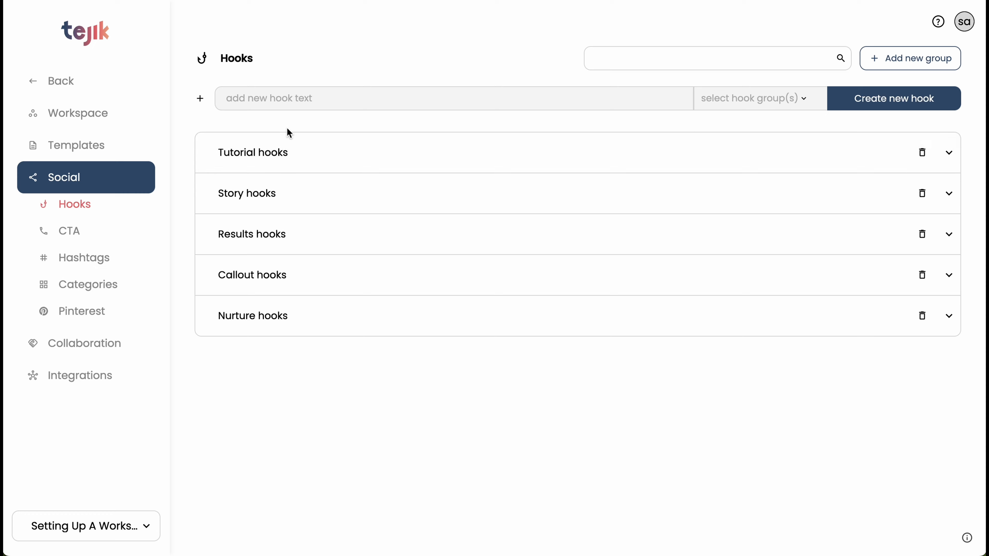
click(267, 152)
drag(308, 154, 187, 156)
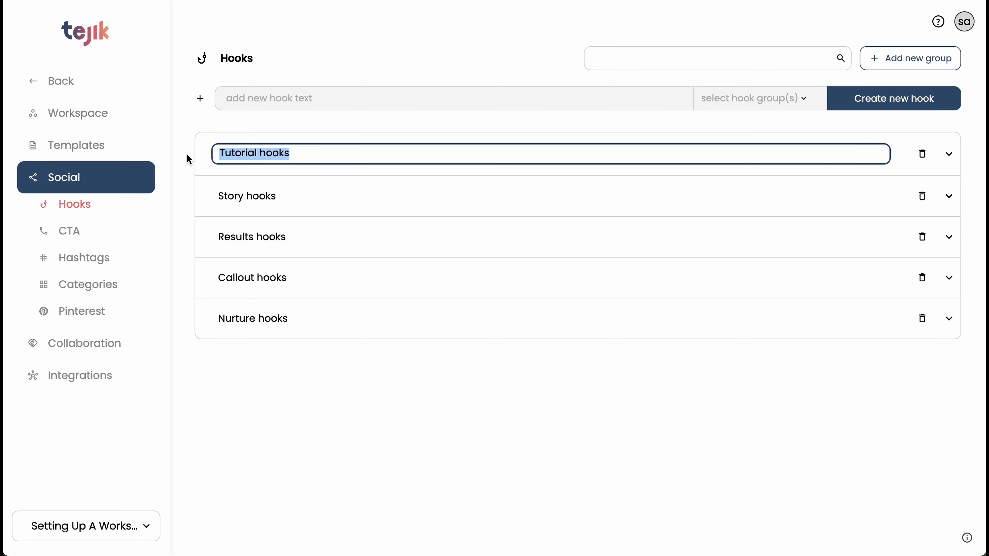
Create a hook group named "Adding a new group".
click(908, 60)
text(Adding a new group)
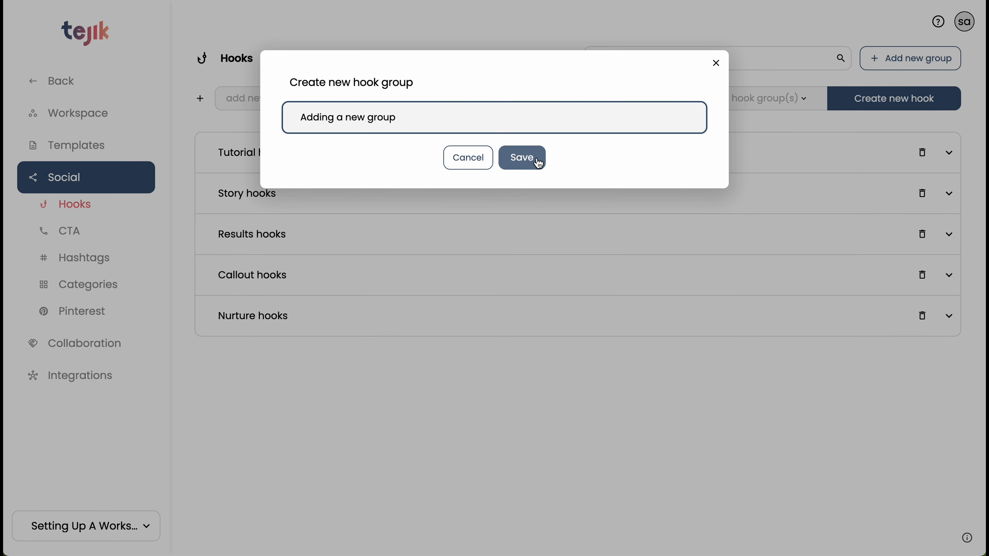
click(524, 158)
Create a hook with the text "Hello" in the "Adding a new group" group and expand that group.
click(633, 104)
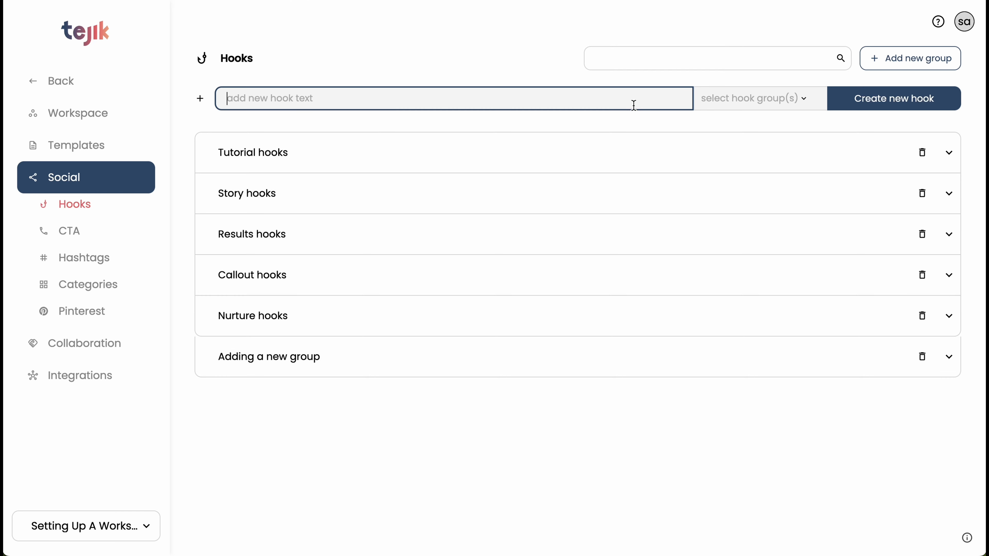
text(Hello)
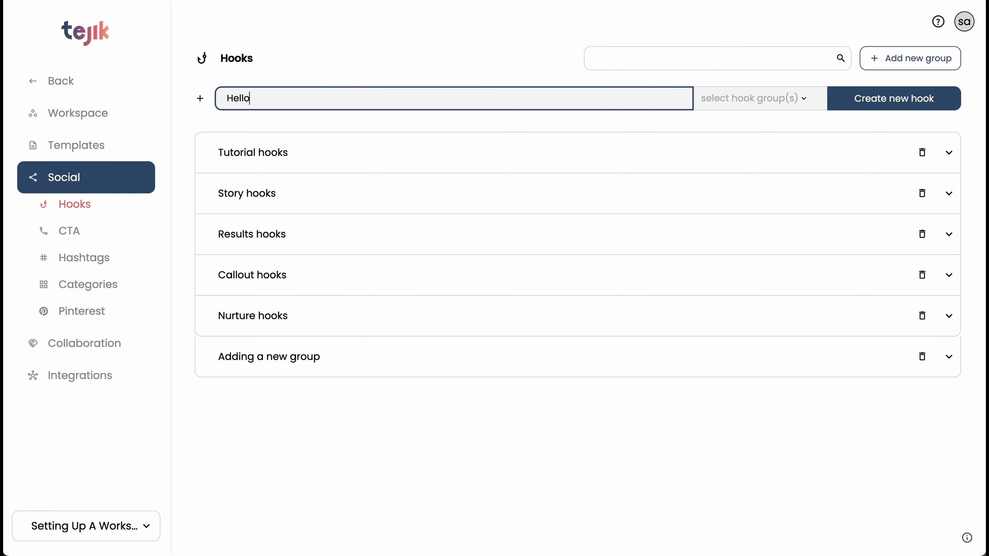
click(781, 98)
scroll(735, 267, down, 1)
click(735, 265)
click(878, 101)
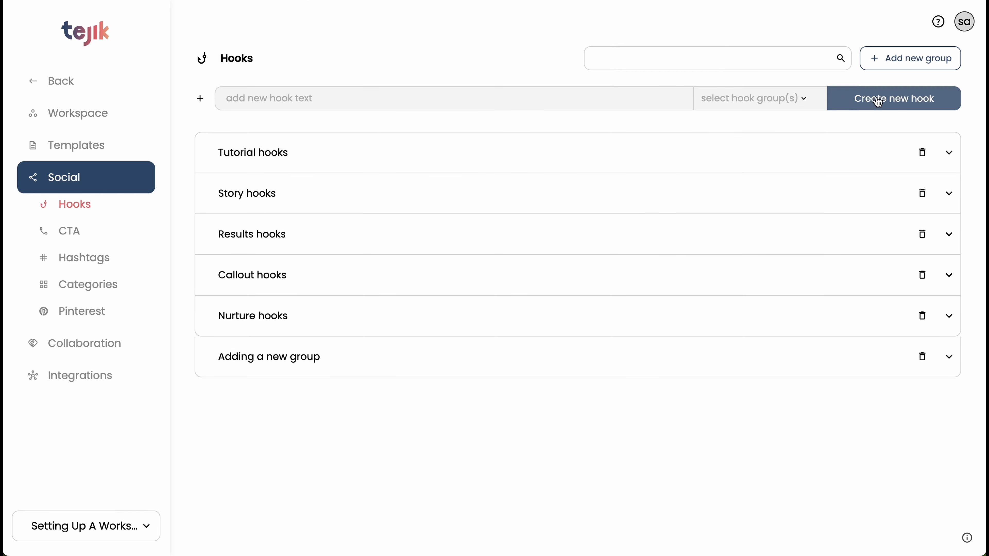
click(949, 357)
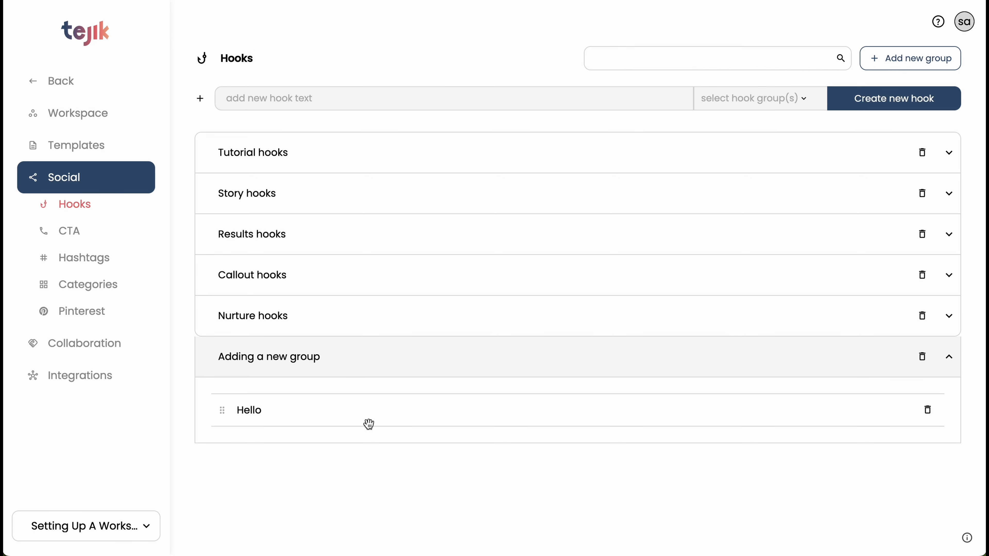
Reorder the Story hooks so "# things I wish I knew when I first started ..." comes first, followed by "3 ways X changed my life".
click(254, 152)
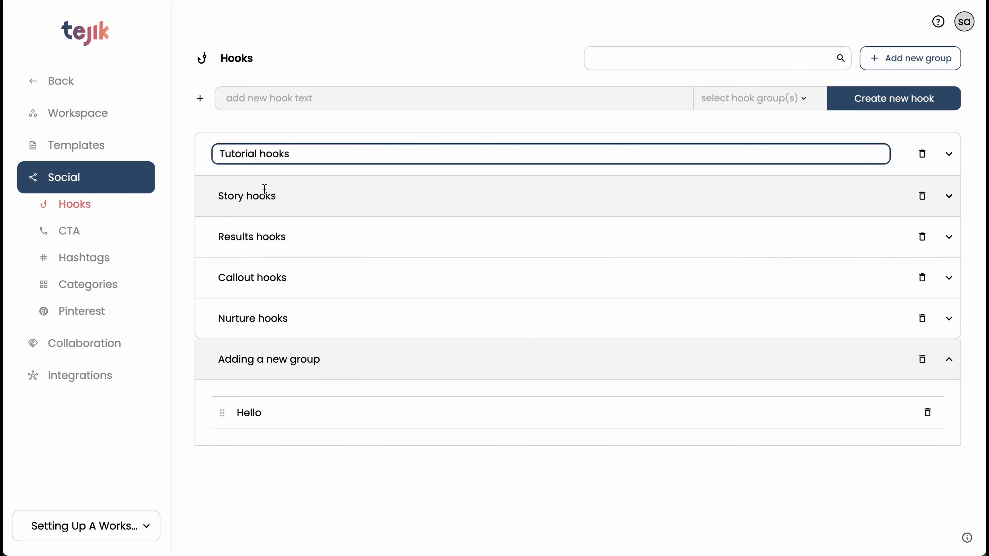
click(258, 198)
drag(222, 311, 221, 237)
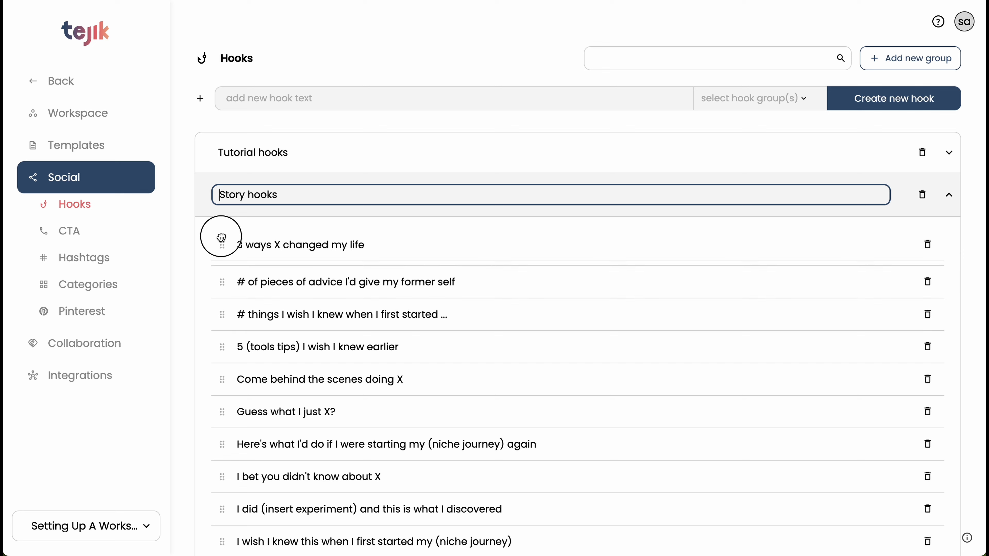
drag(222, 315, 222, 235)
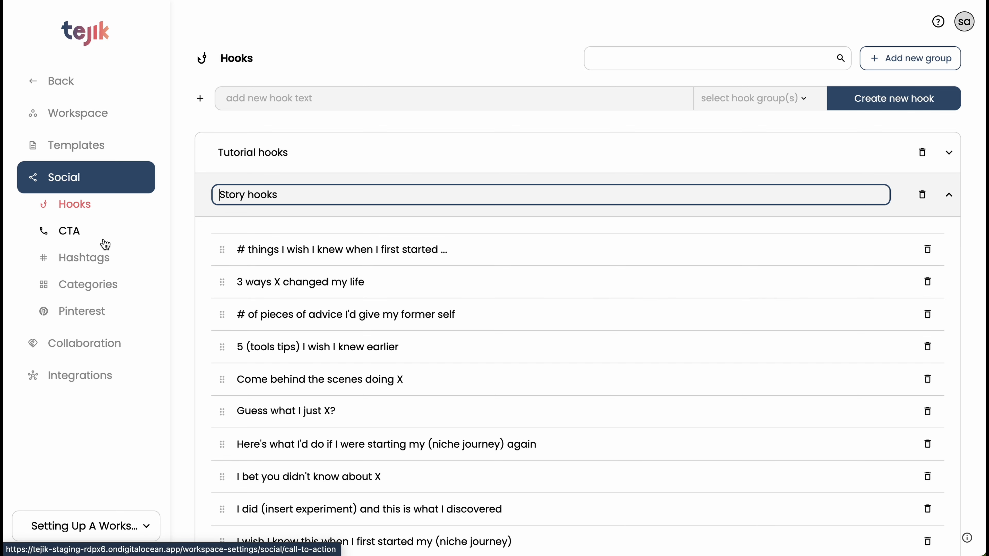
Move "Did this help? Follow for more!" to the start of the call-to-action list and review the other CTAs.
click(74, 234)
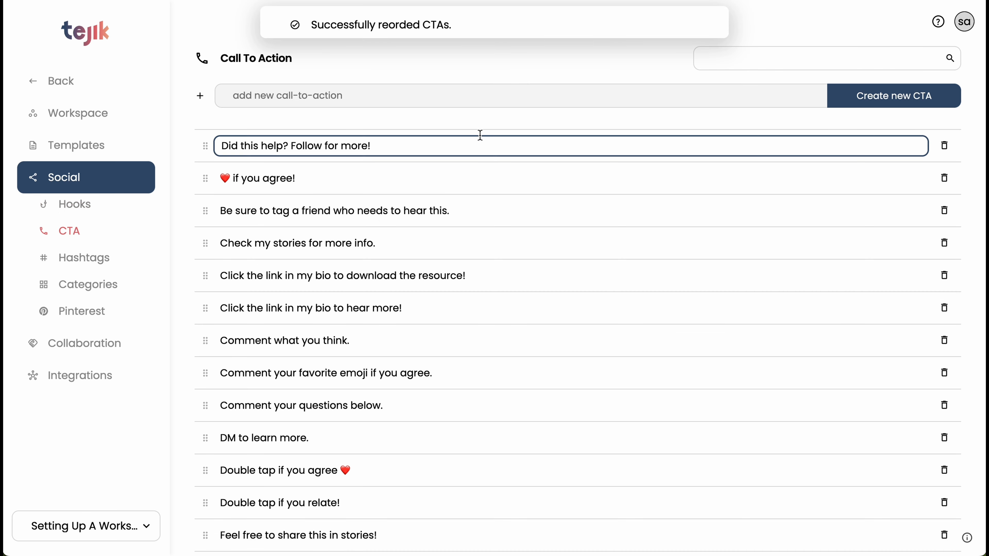
scroll(411, 397, down, 8)
scroll(411, 398, up, 8)
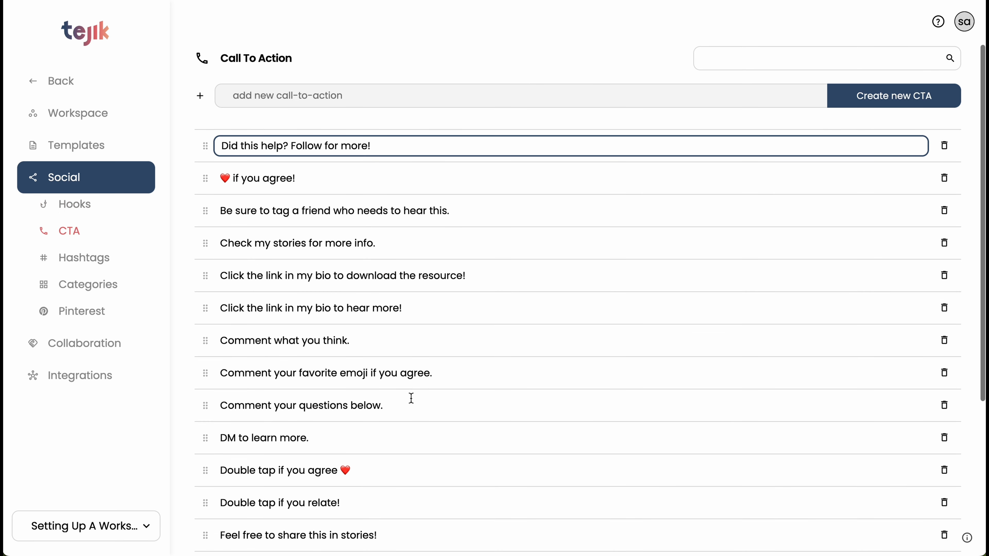
click(557, 102)
click(443, 203)
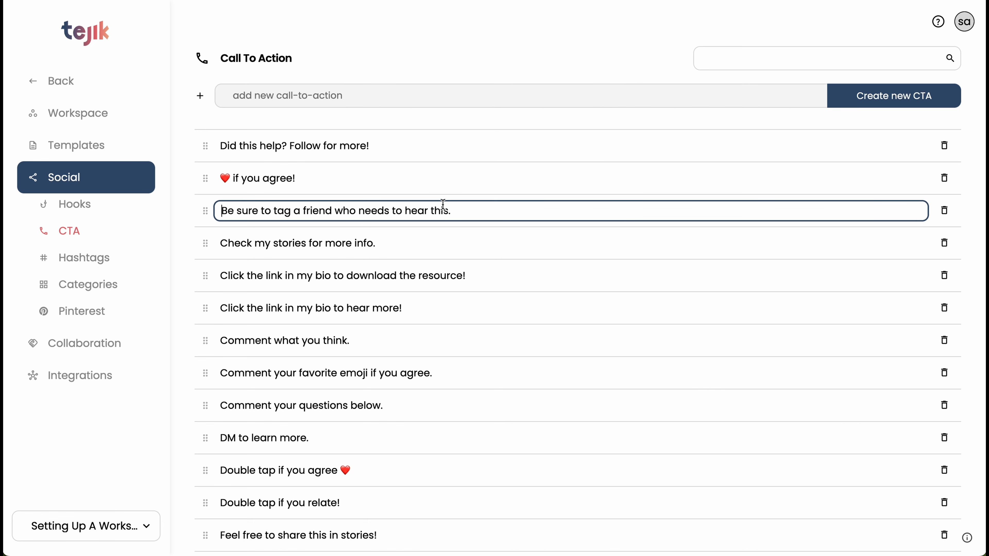
Create a hashtag group named "Hashtag Group" in the social Hashtags settings.
click(67, 259)
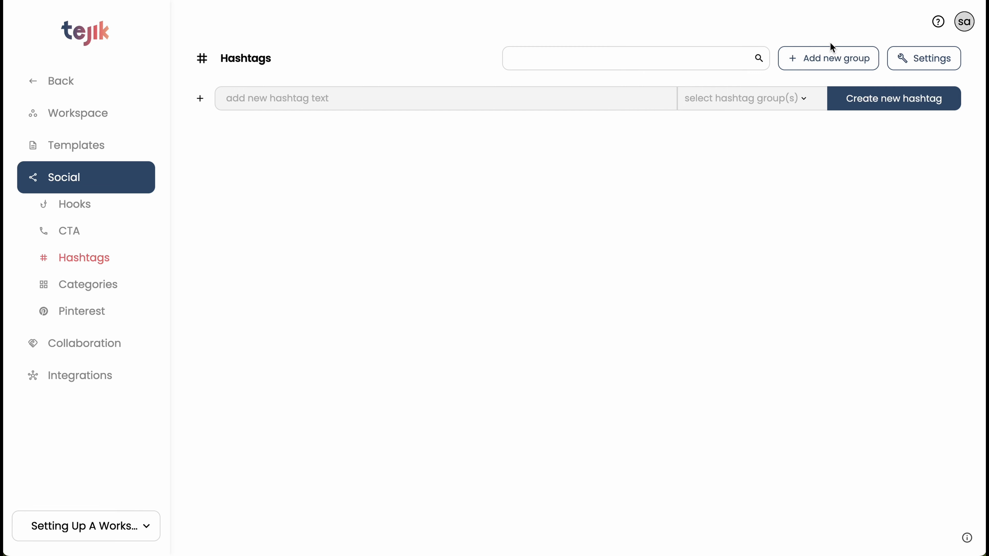
click(817, 61)
text(Hashtag Group)
click(524, 156)
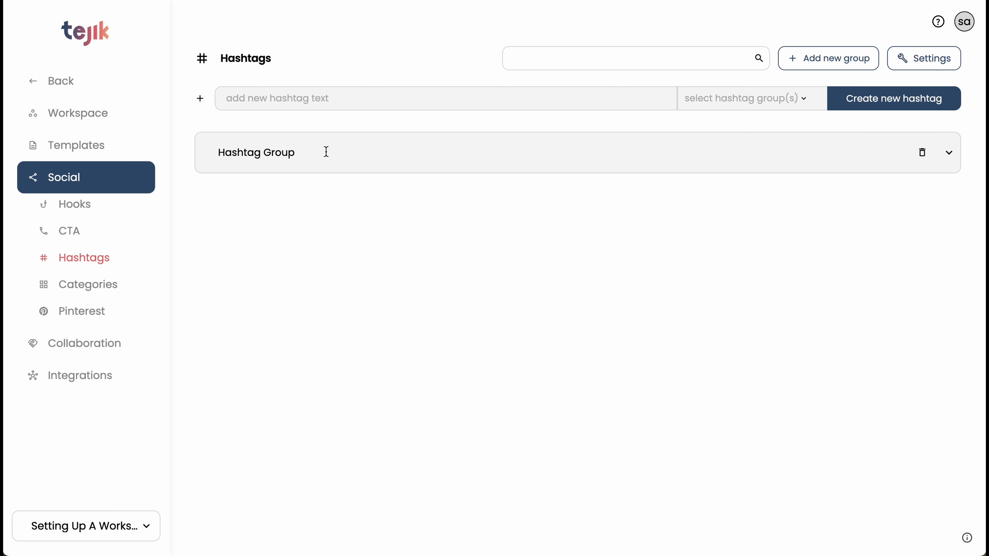
Create the hashtag "#test" and assign it to Hashtag Group.
click(535, 100)
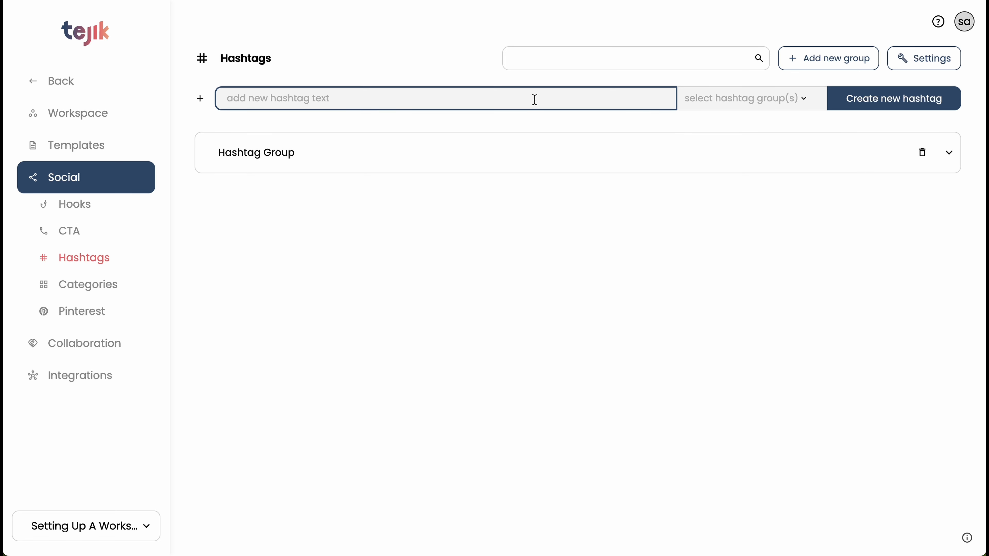
text(#)
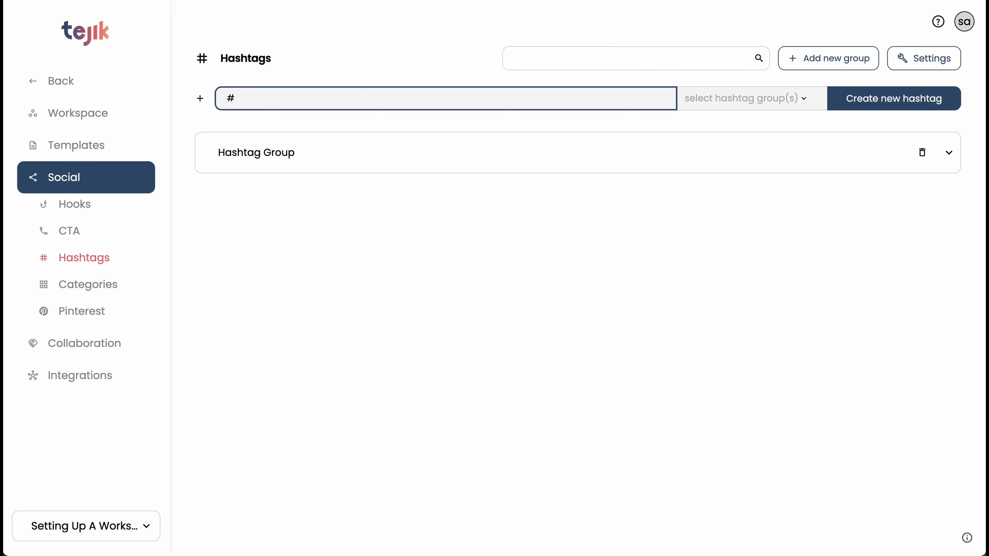
text(test)
click(800, 97)
click(753, 164)
click(851, 98)
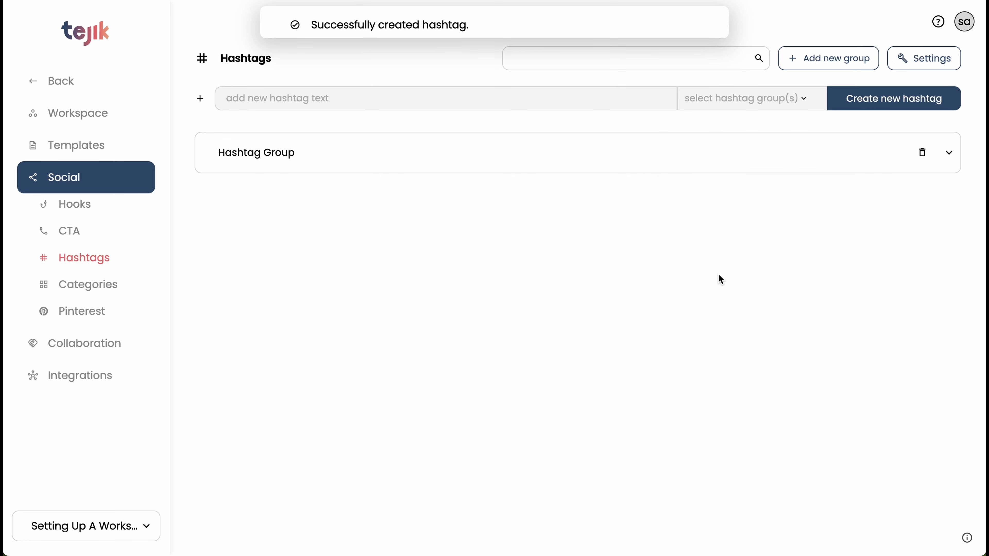